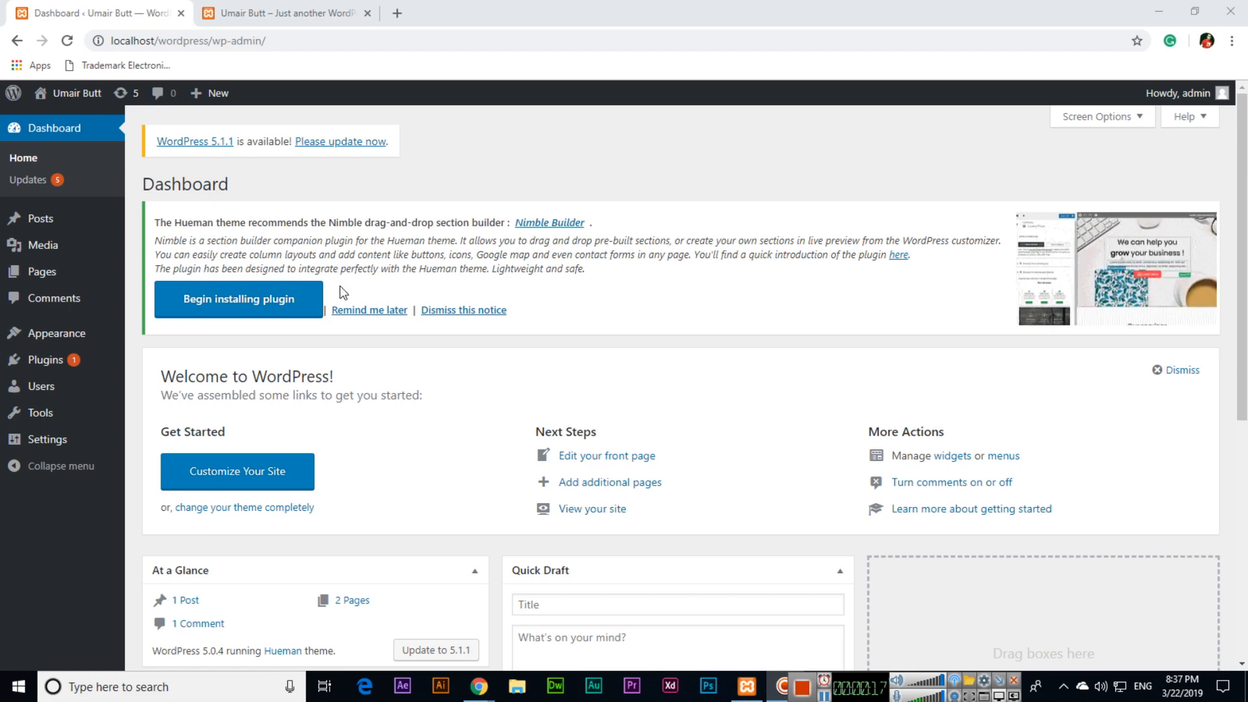
View the WordPress site's front page alongside the admin dashboard, ending on the dashboard.
left_click(301, 12)
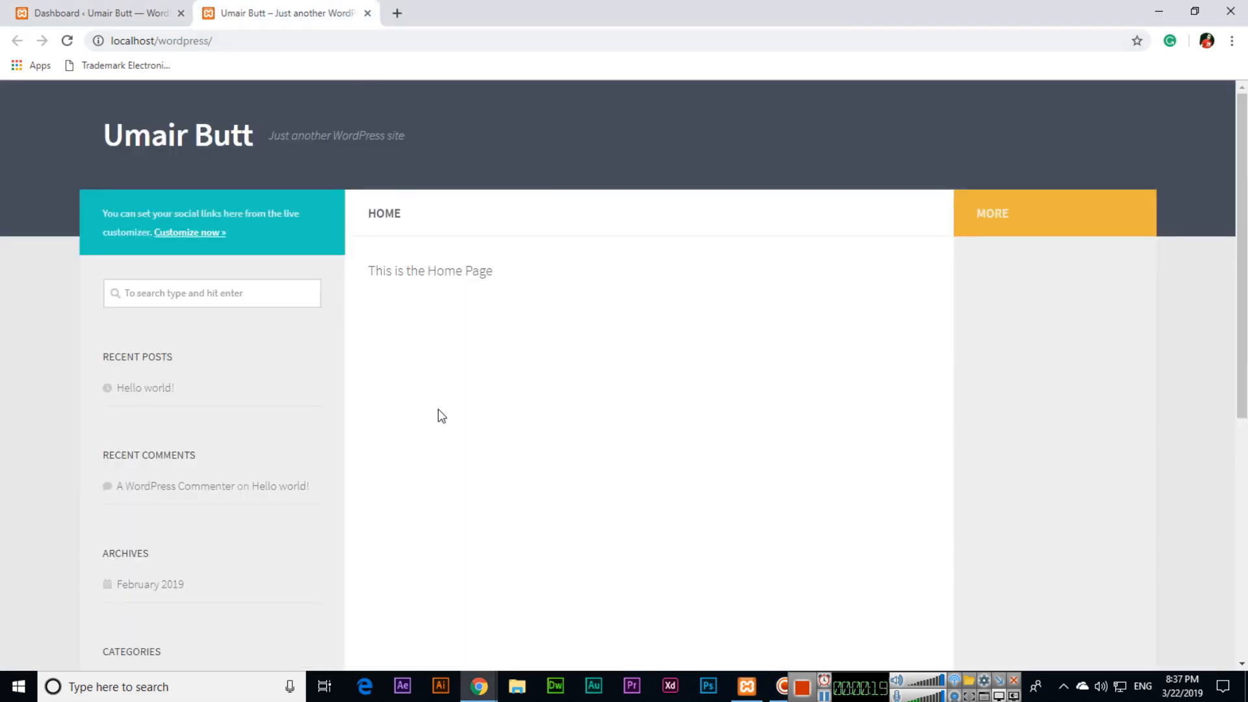
left_click(156, 11)
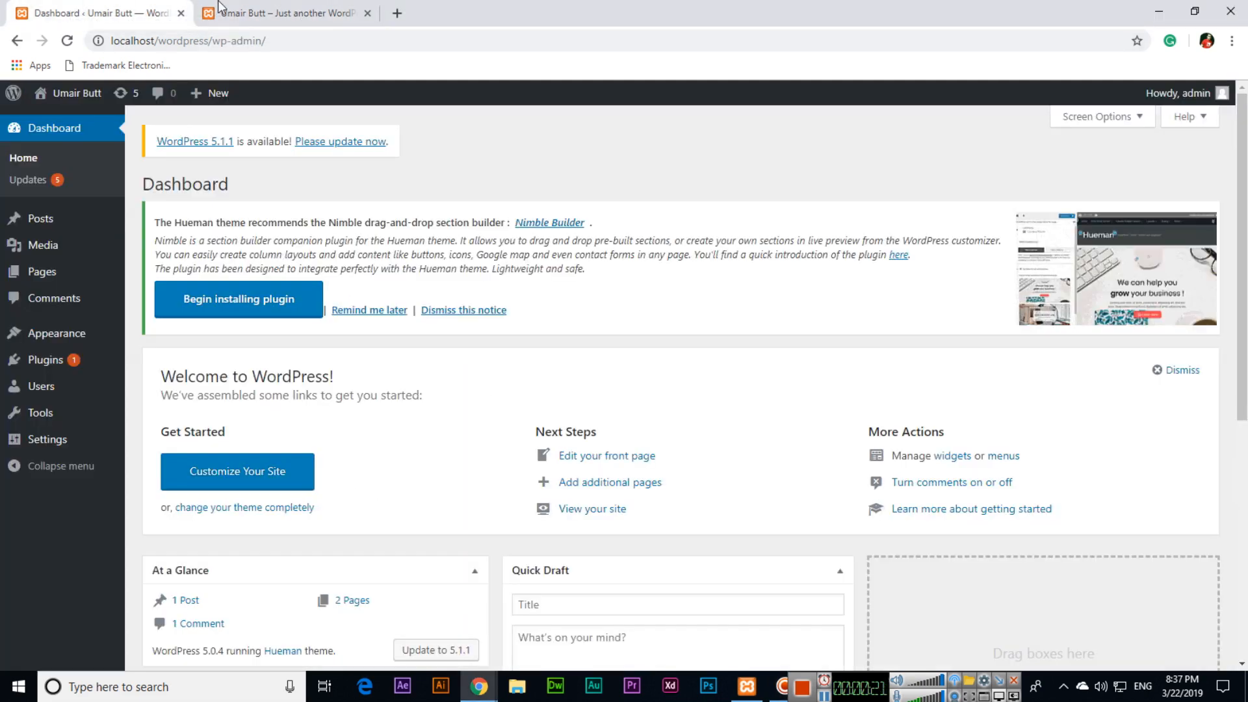
left_click(221, 9)
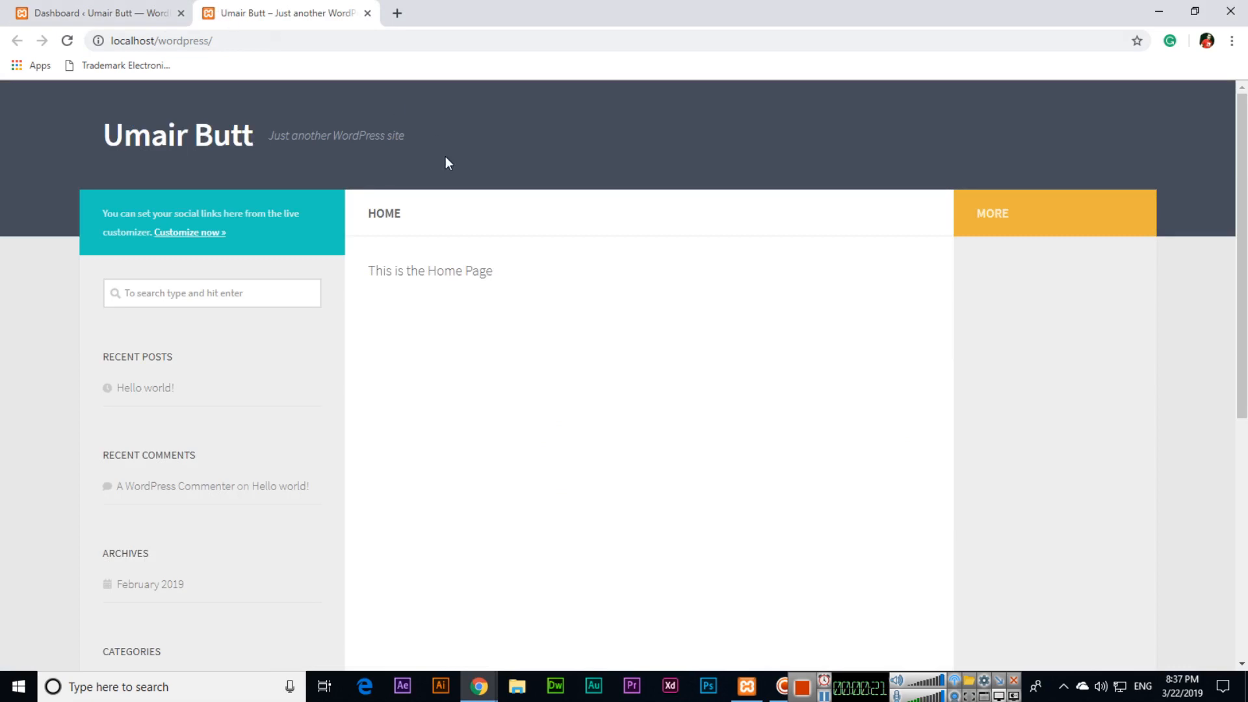
left_click(104, 9)
left_click(228, 9)
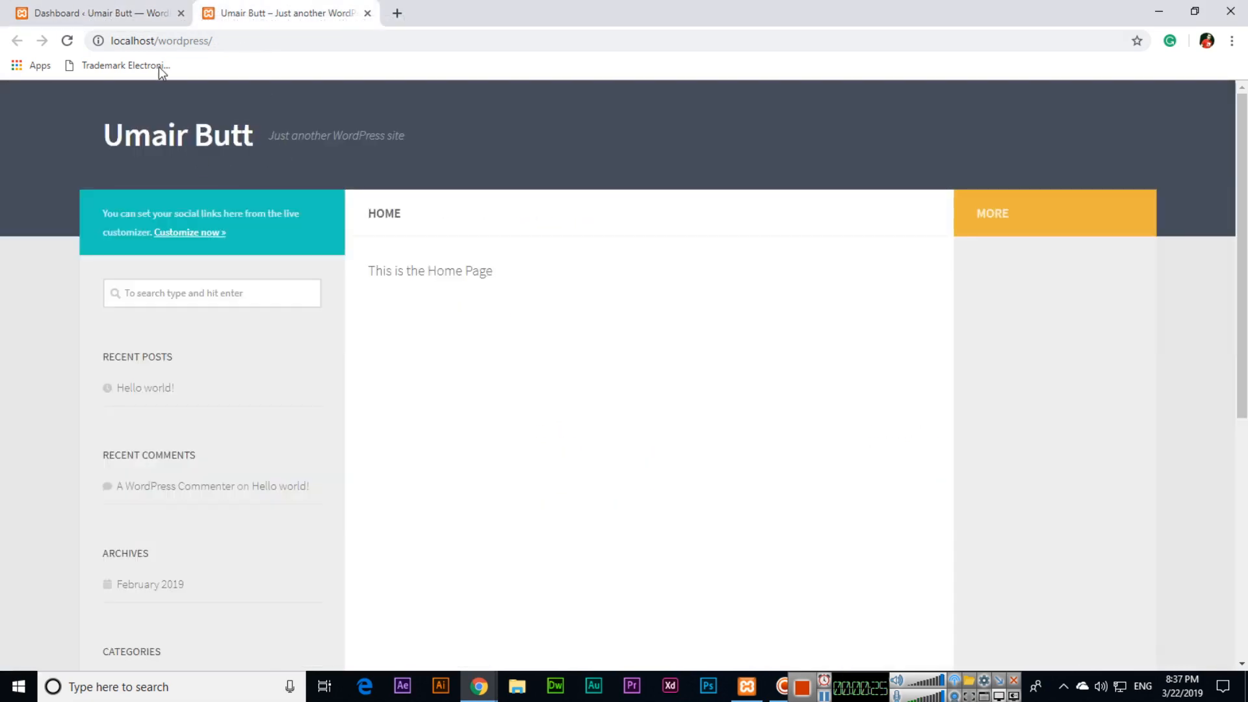
left_click(139, 13)
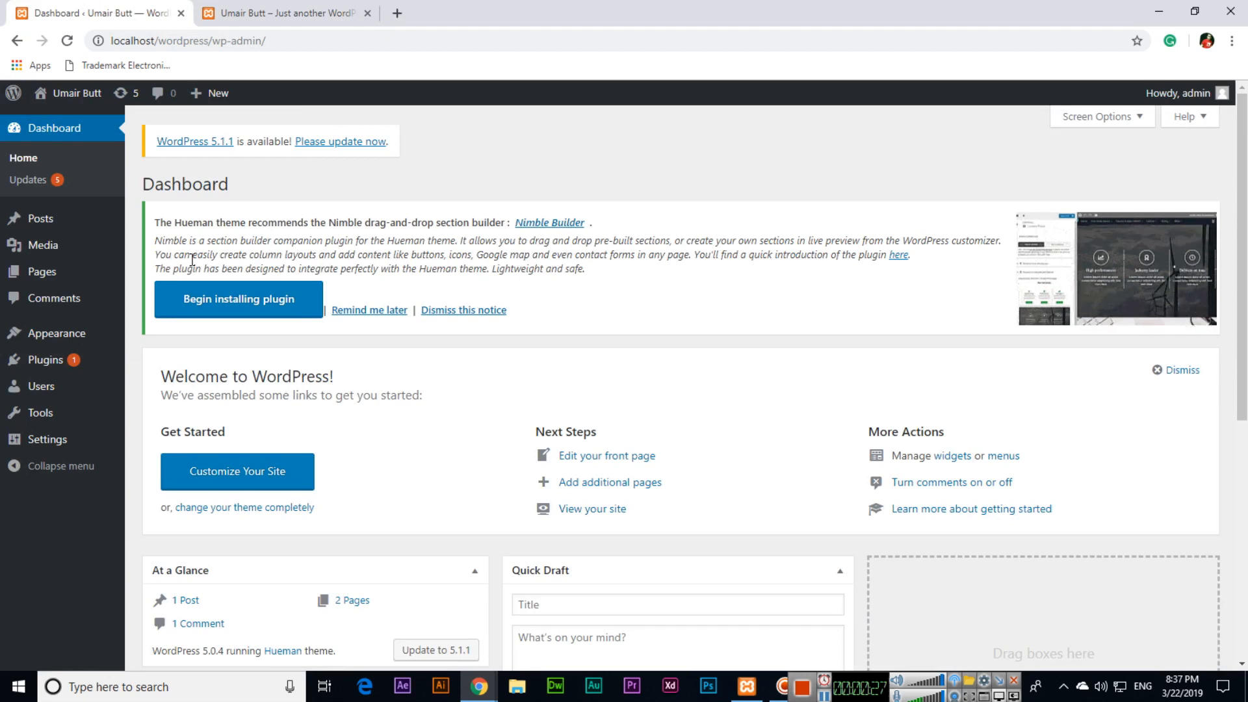
Search the plugin directory for "woocommerce" to add a new plugin.
mouse_move(78, 361)
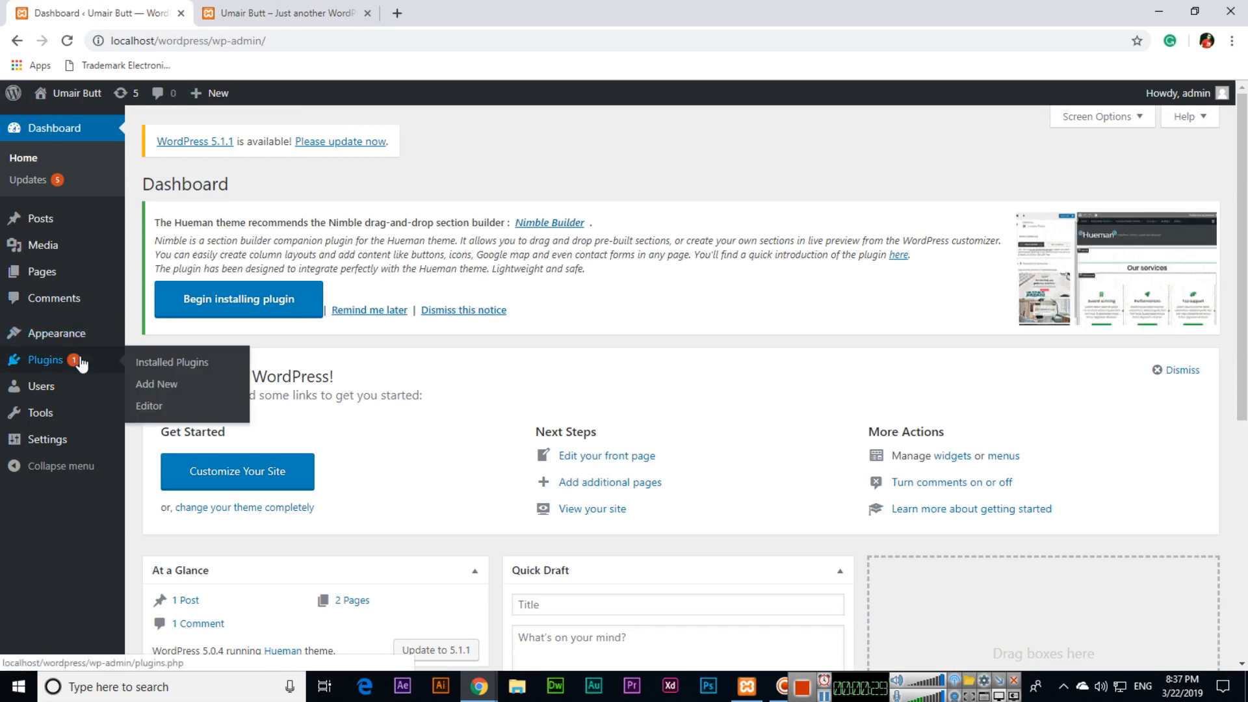
left_click(156, 387)
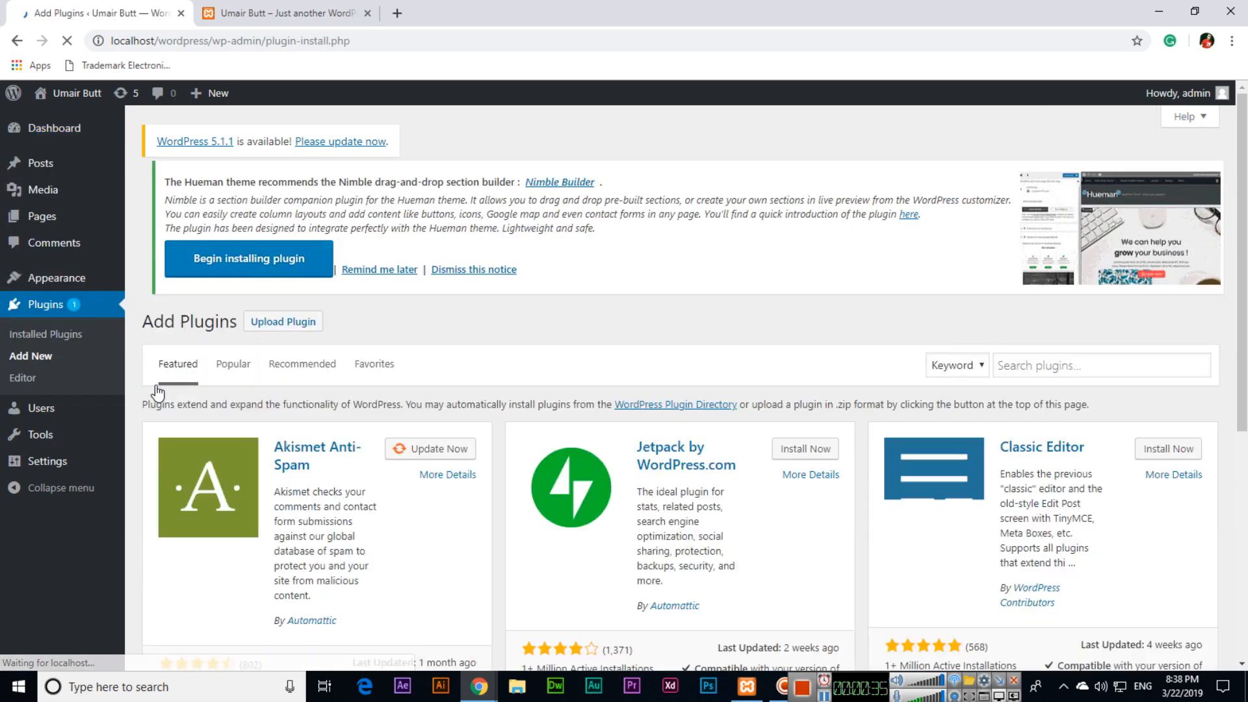
left_click(1006, 377)
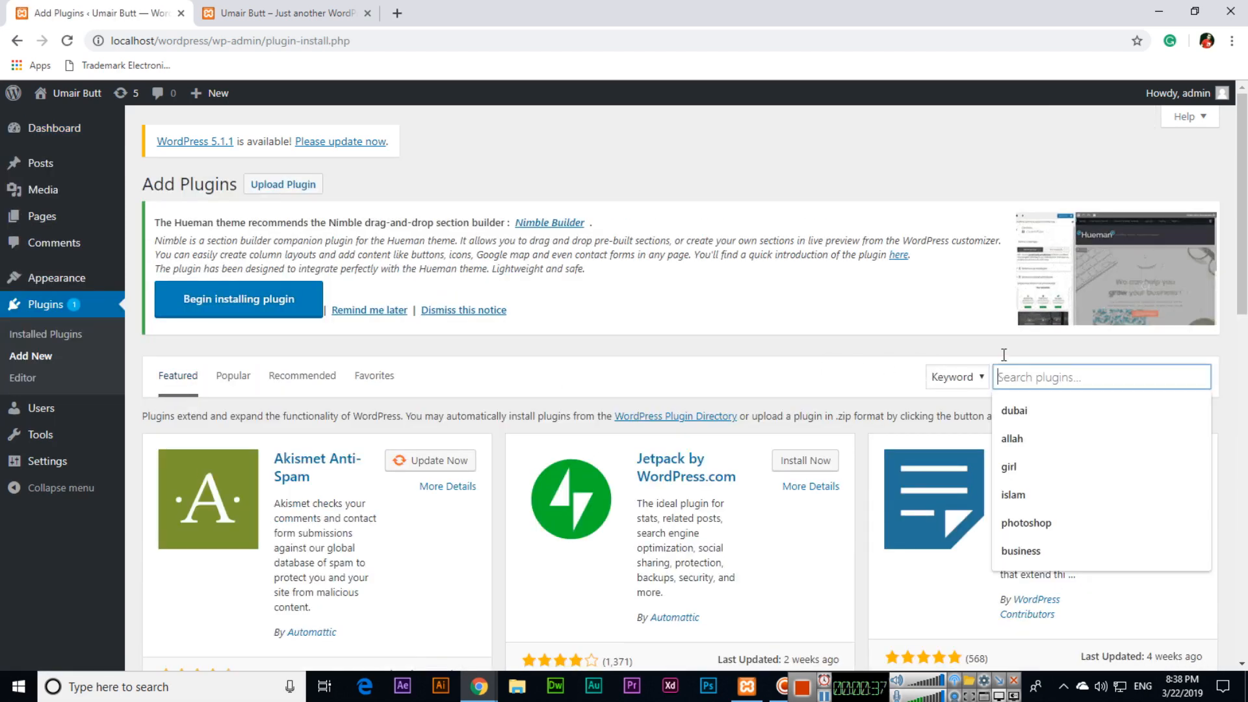
type("woocom")
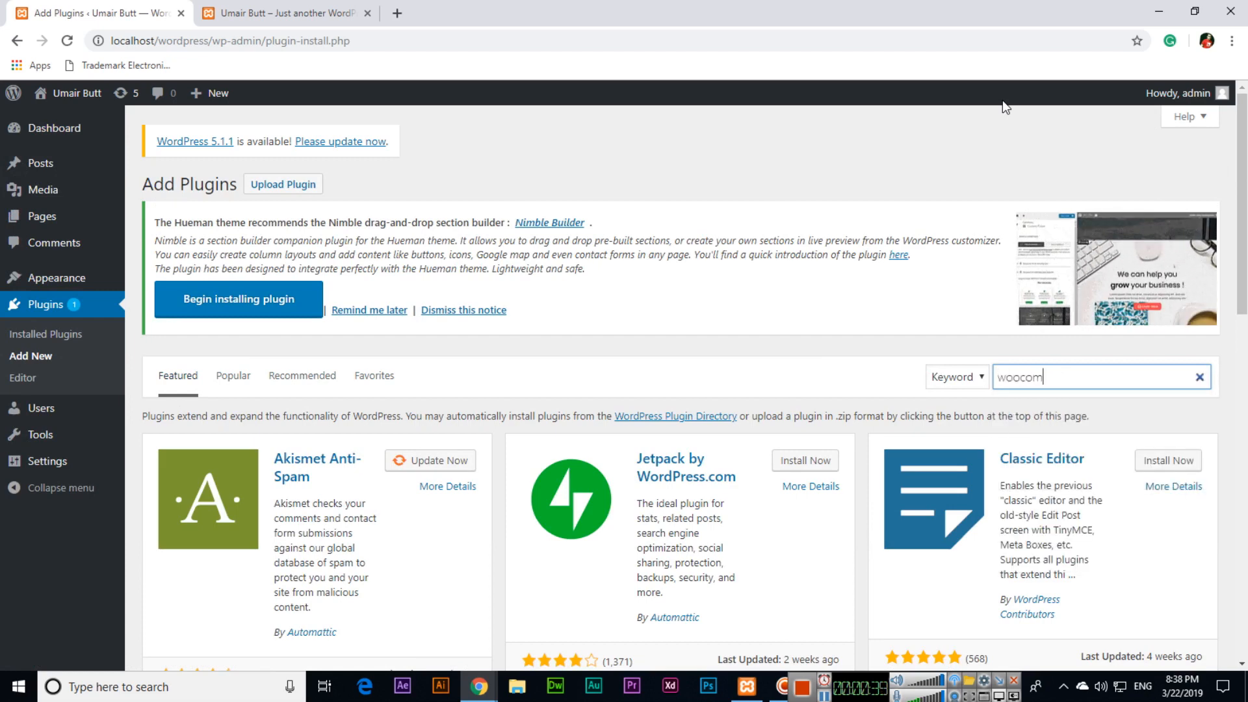
type("merce")
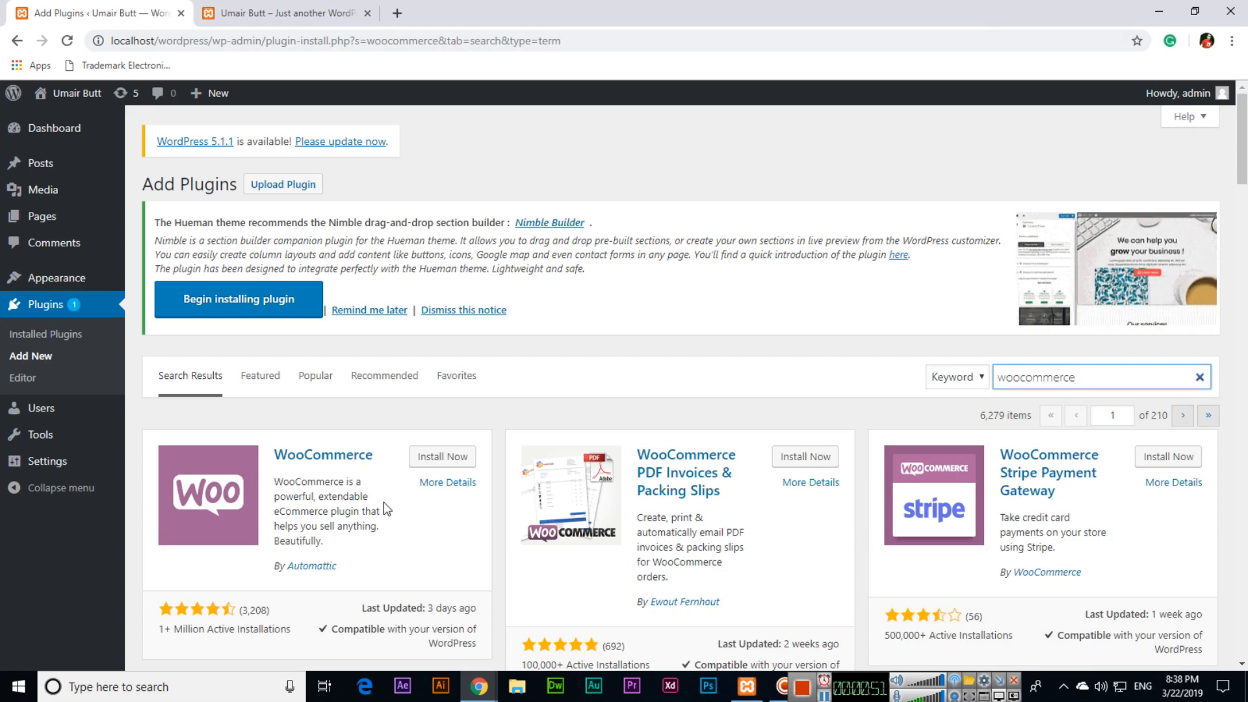
Install and activate the WooCommerce plugin by Automattic.
scroll(384, 501, "down", 1)
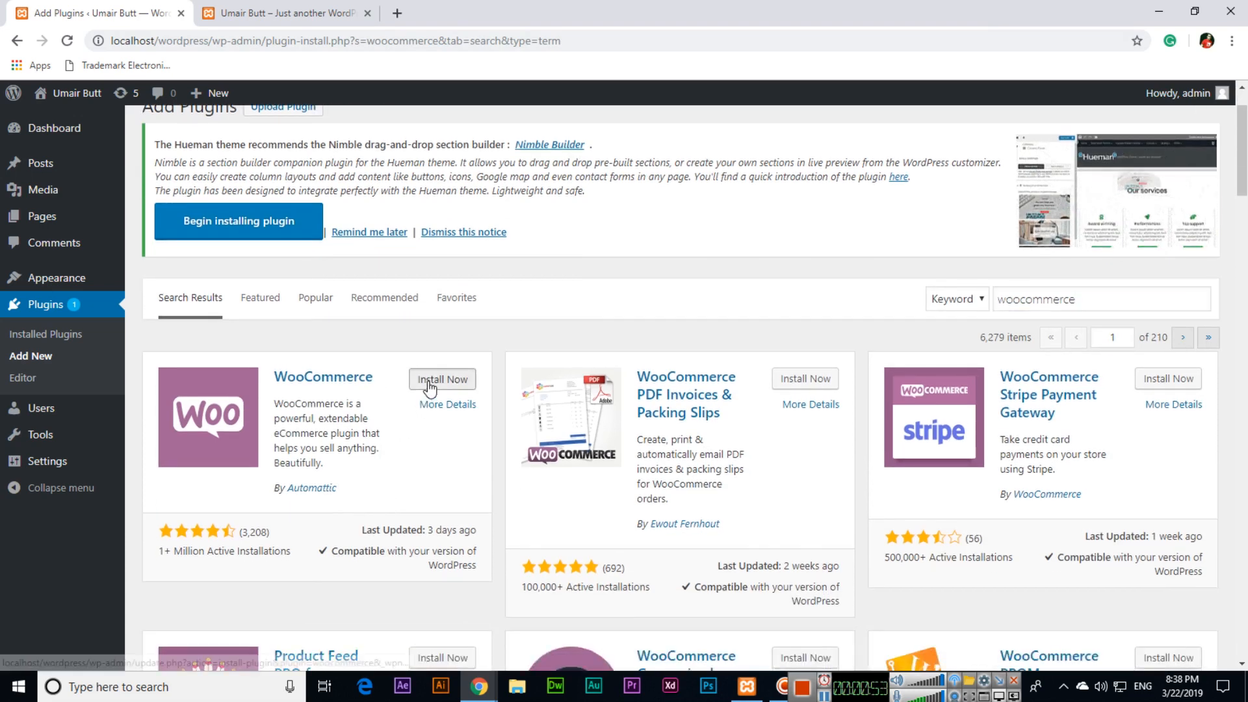
left_click(429, 383)
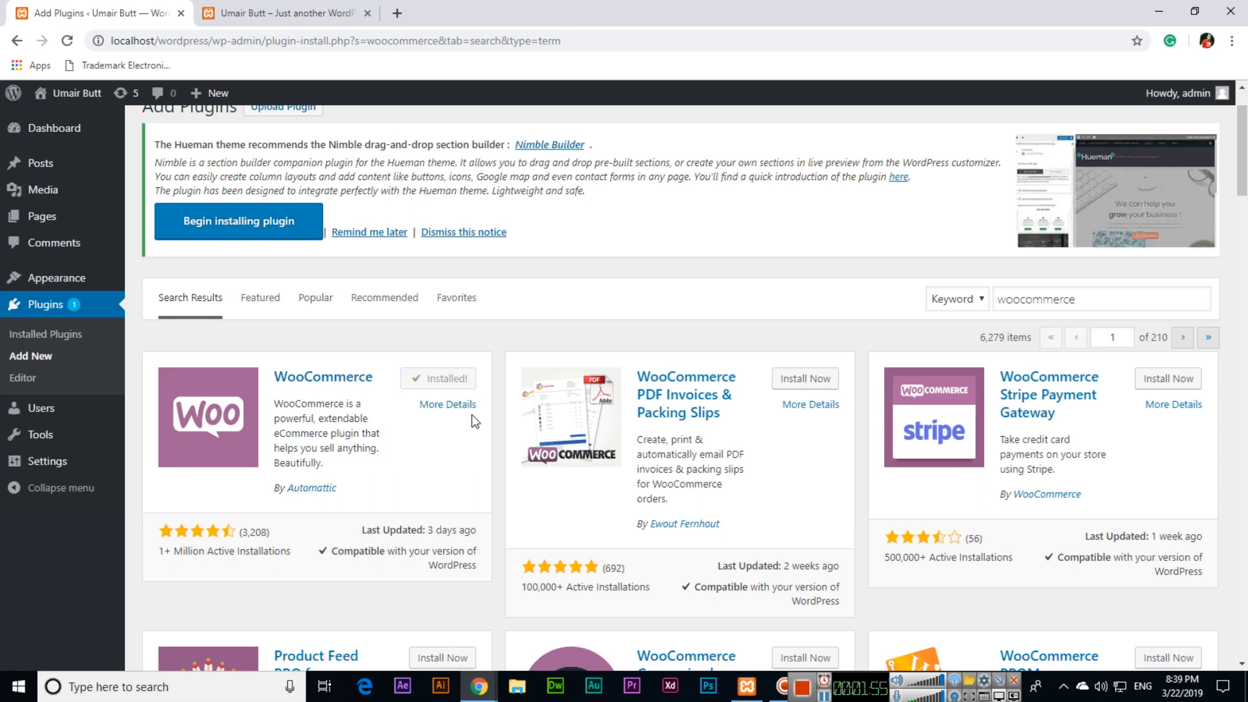
left_click(450, 386)
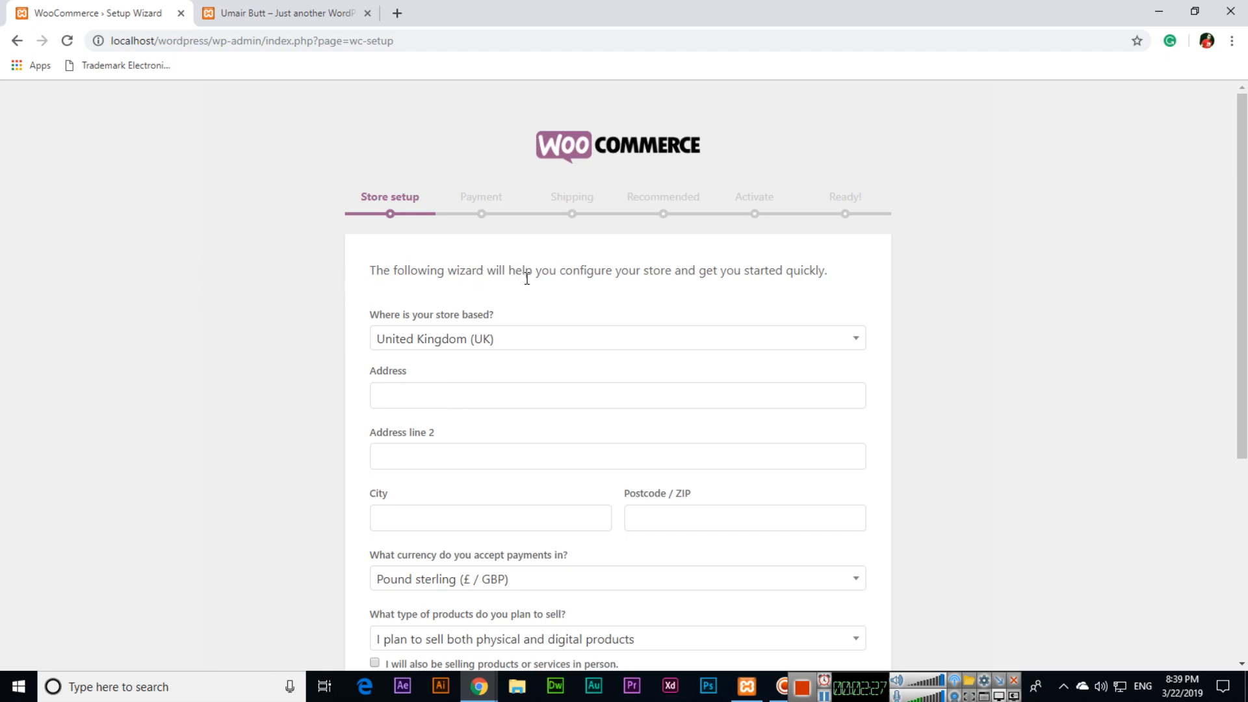
Set the store's base country to Pakistan in the WooCommerce setup wizard.
scroll(333, 290, "down", 1)
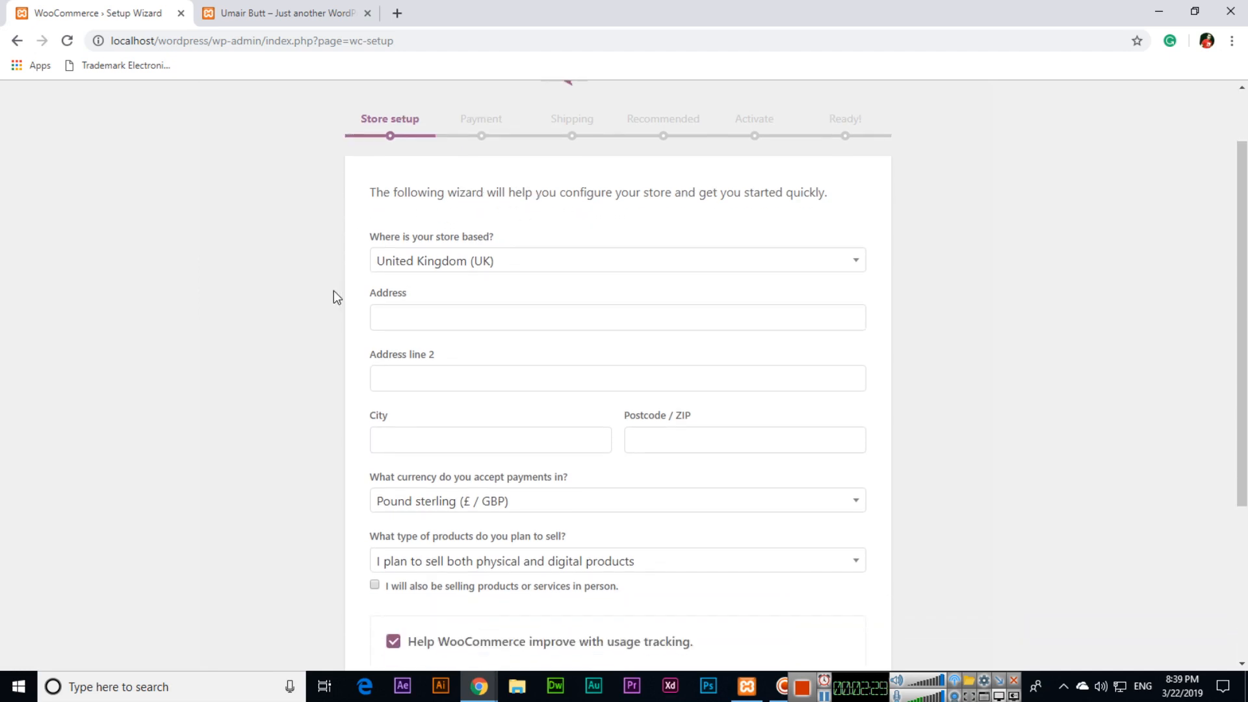
left_click(515, 263)
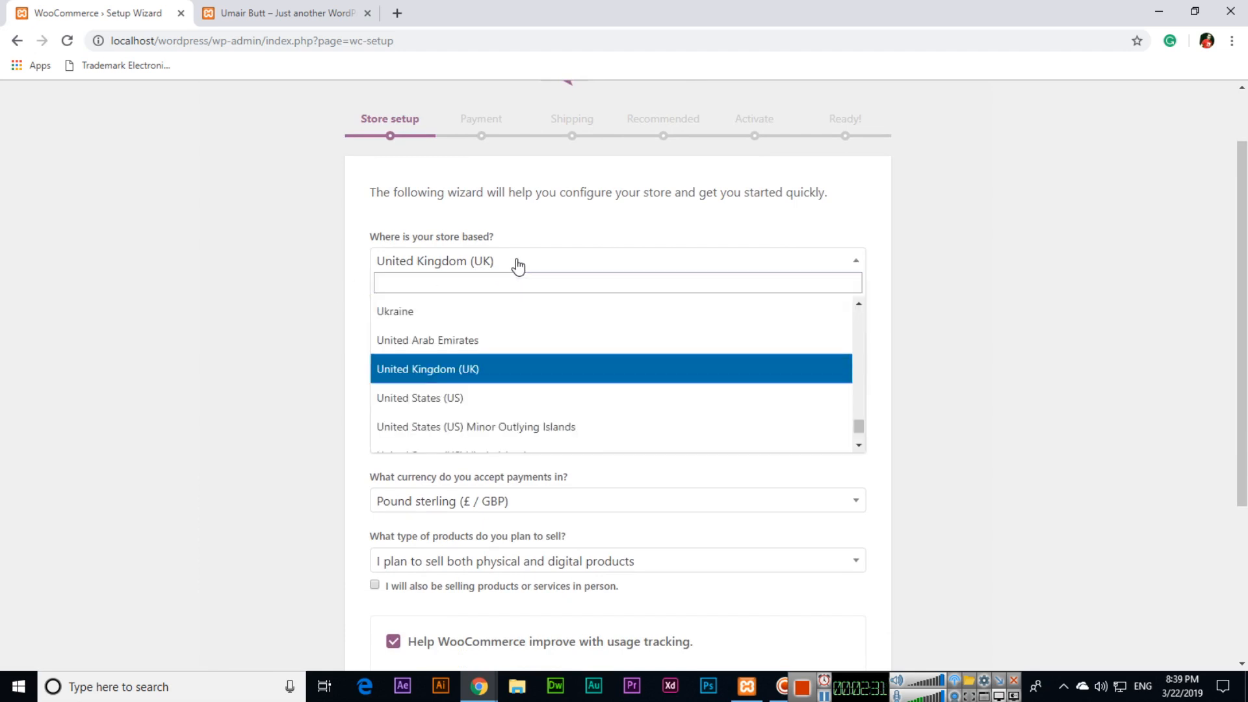
type("pak")
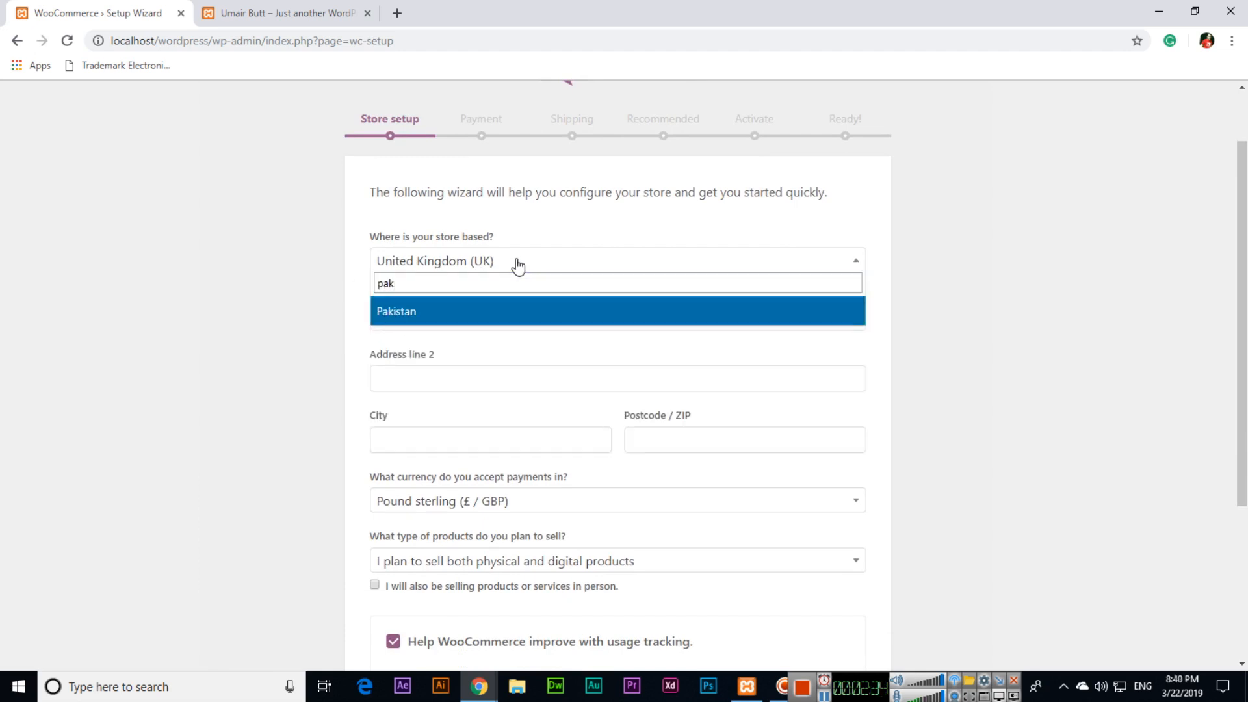
key("Return")
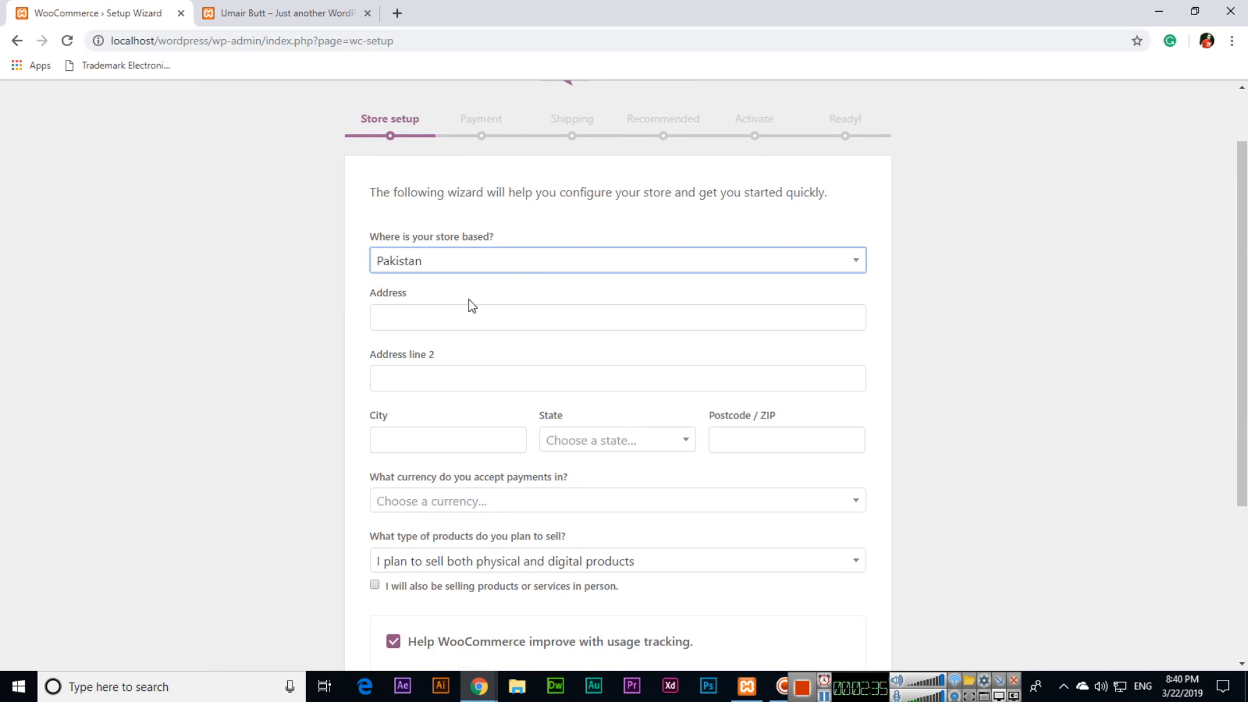
Fill in the store's address and city, leaving the second address line empty.
left_click(462, 318)
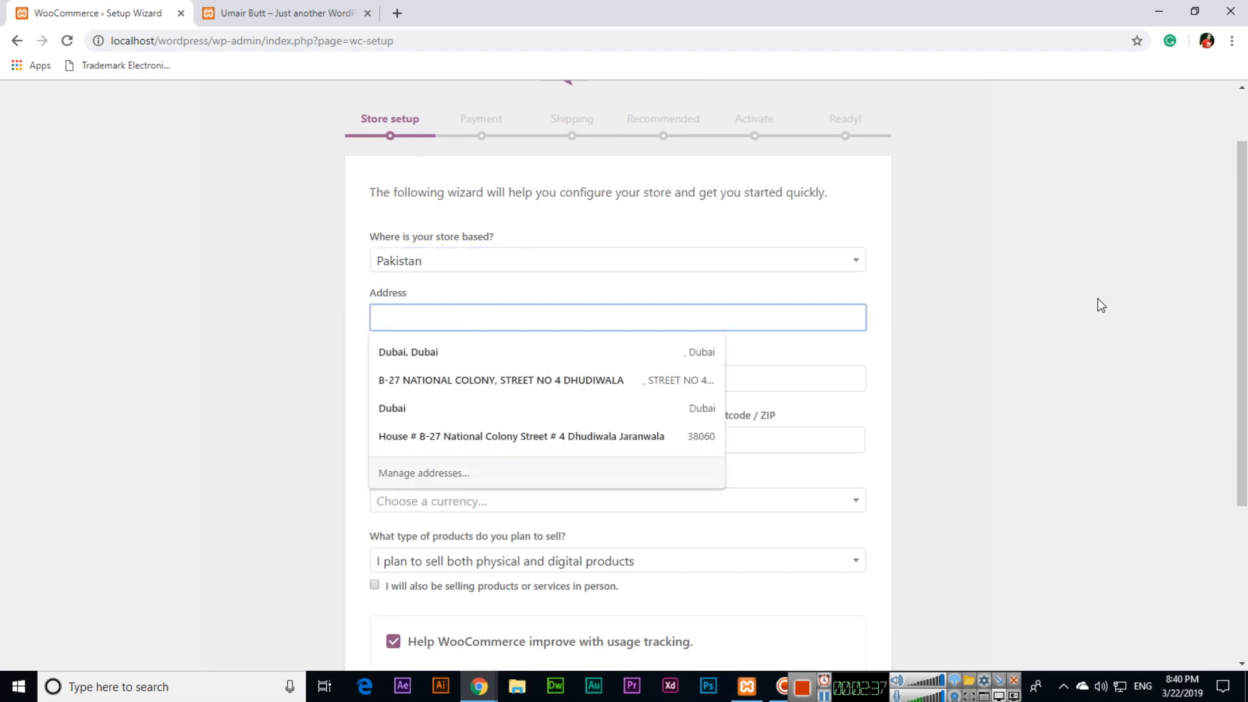
key("Tab")
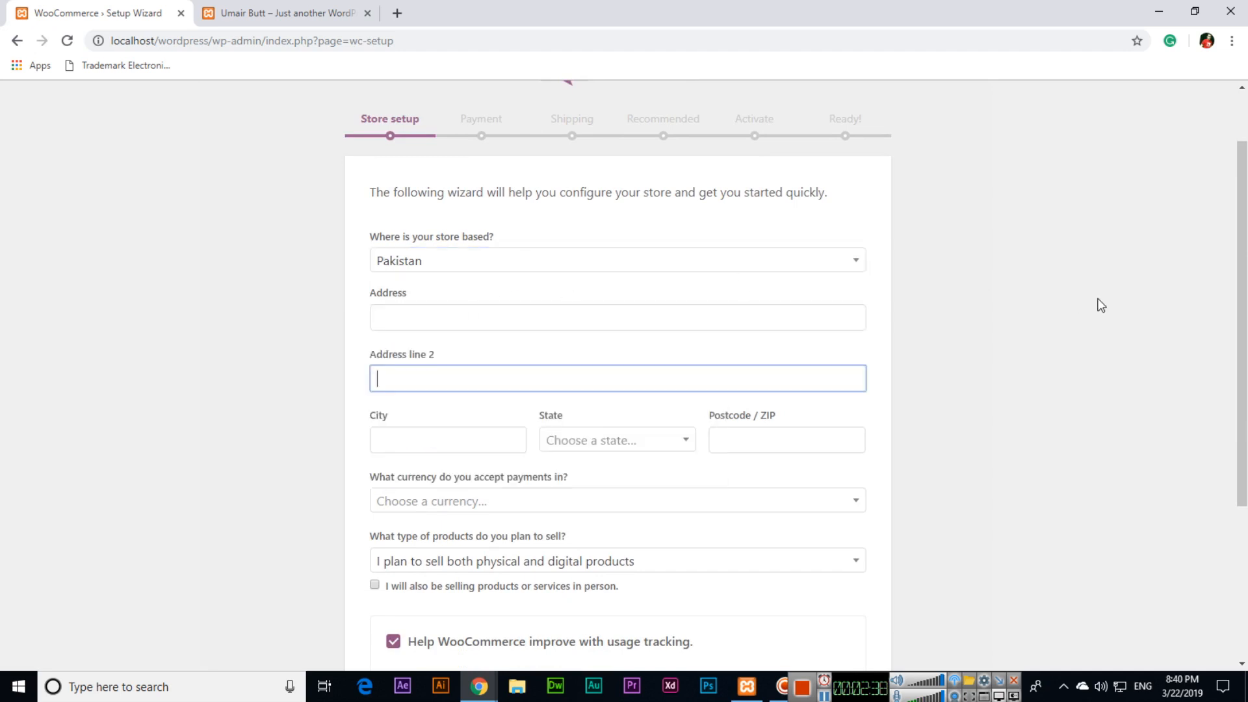
left_click(583, 323)
type("F")
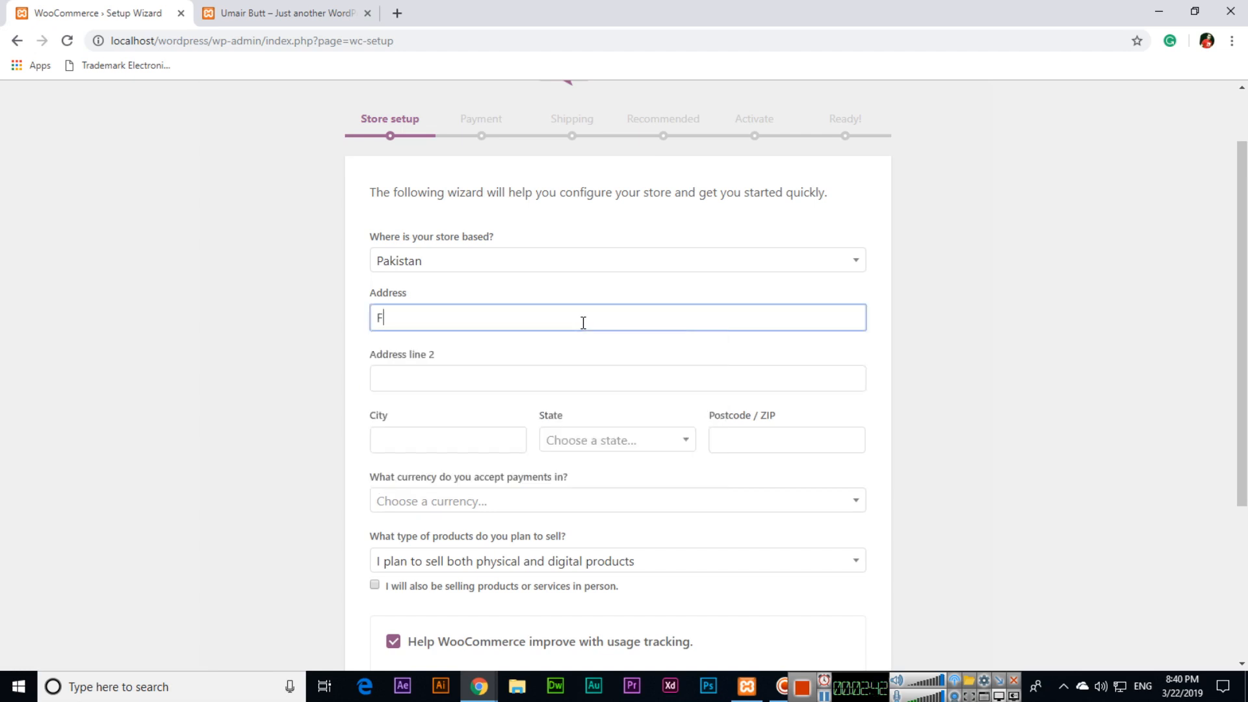
type("aisalabad")
key("Tab")
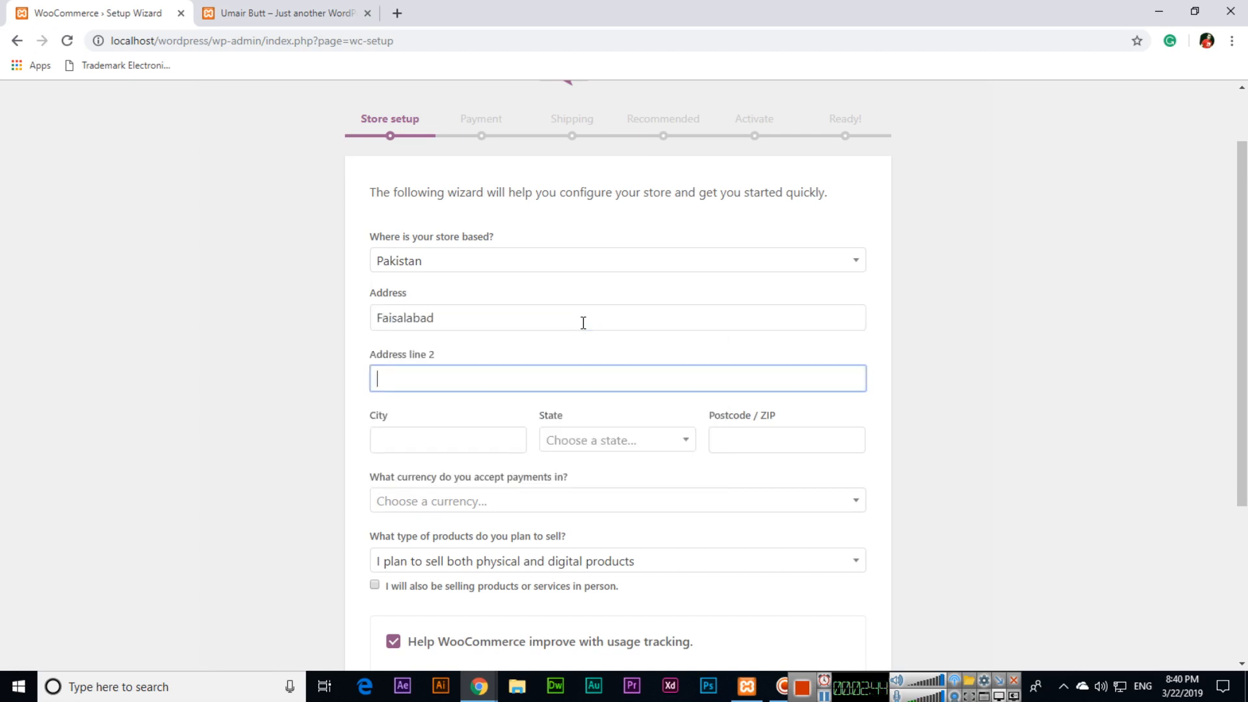
key("Tab")
type("Faisala")
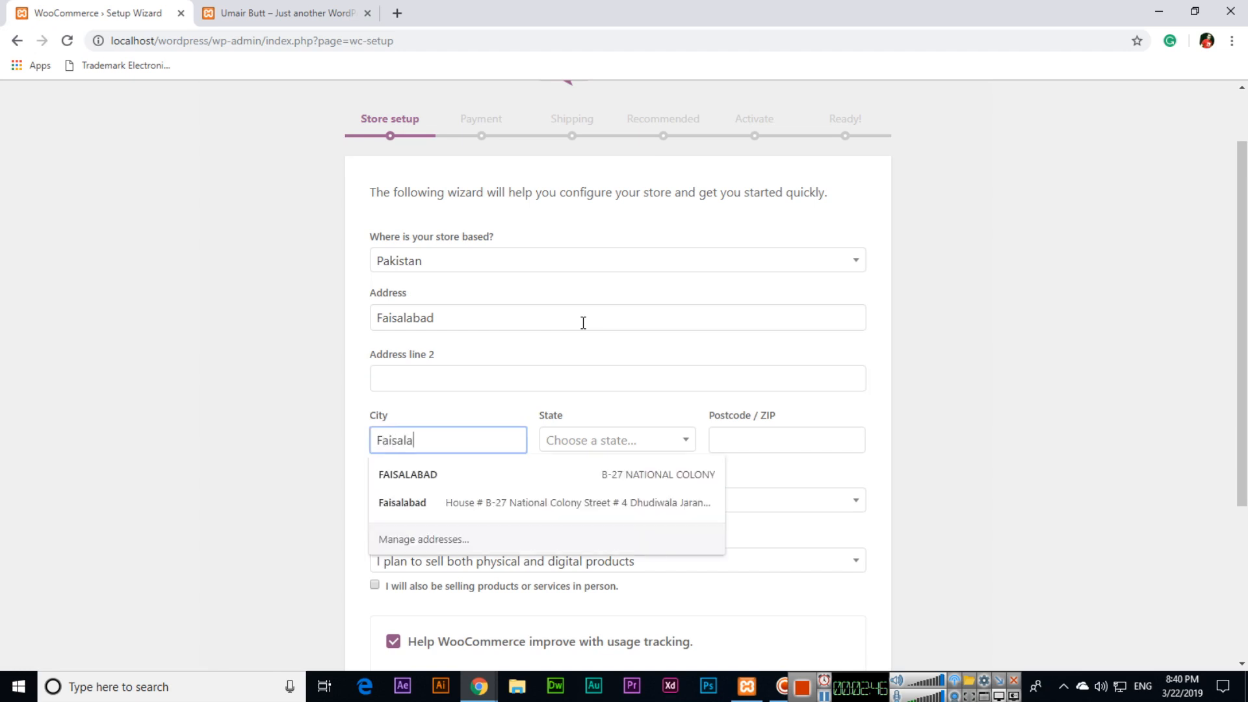
type("bad")
key("Tab")
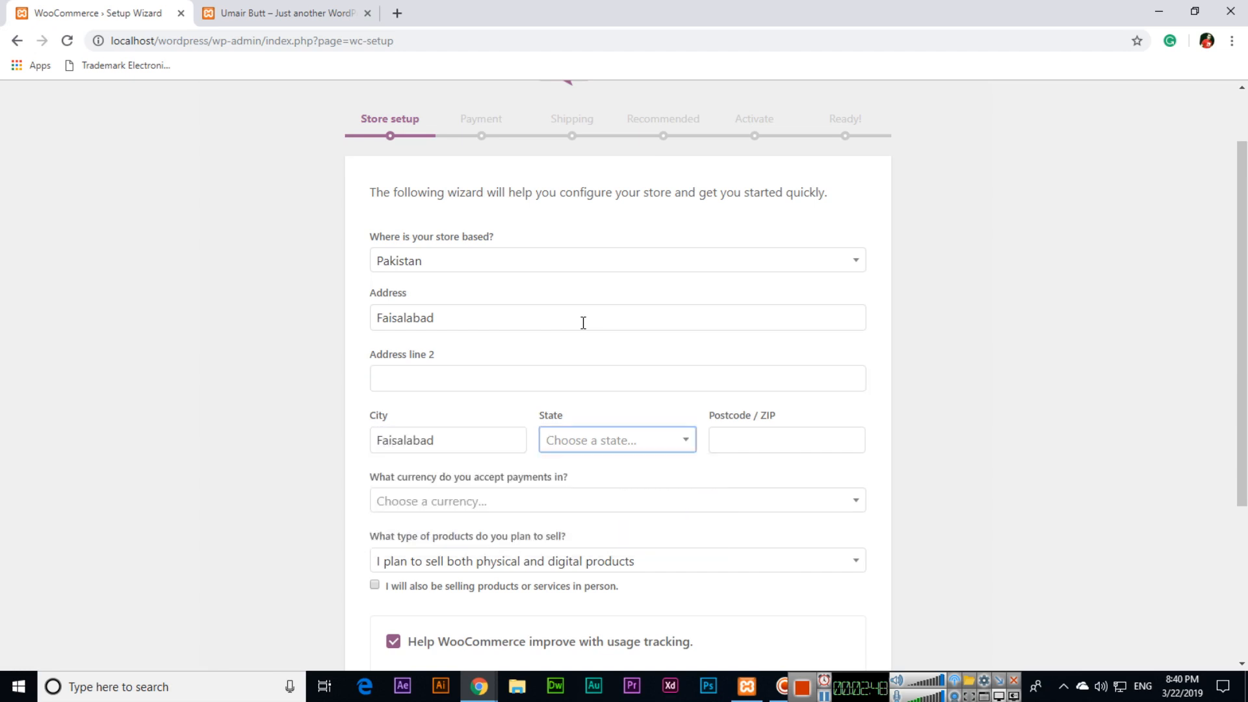
Choose Punjab as the store's state and fill in the store's postcode.
type("punj")
key("Return")
left_click(750, 437)
scroll(1039, 376, "down", 1)
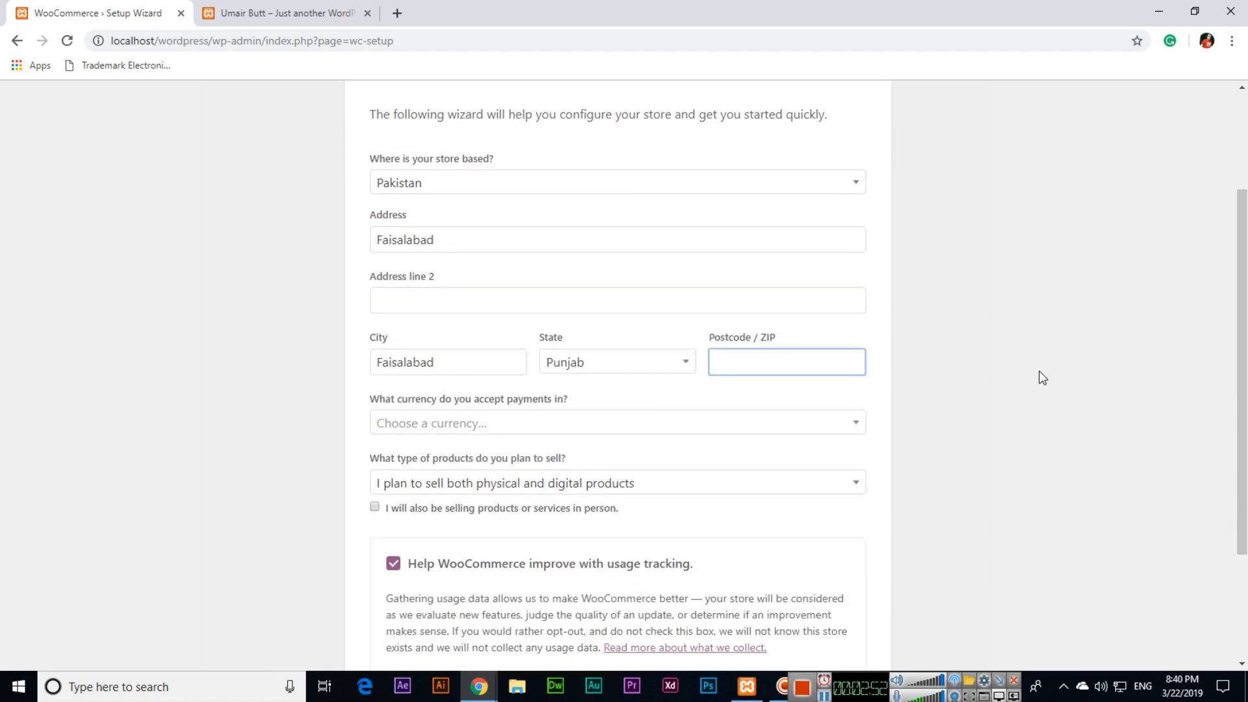
type("38000")
key("Tab")
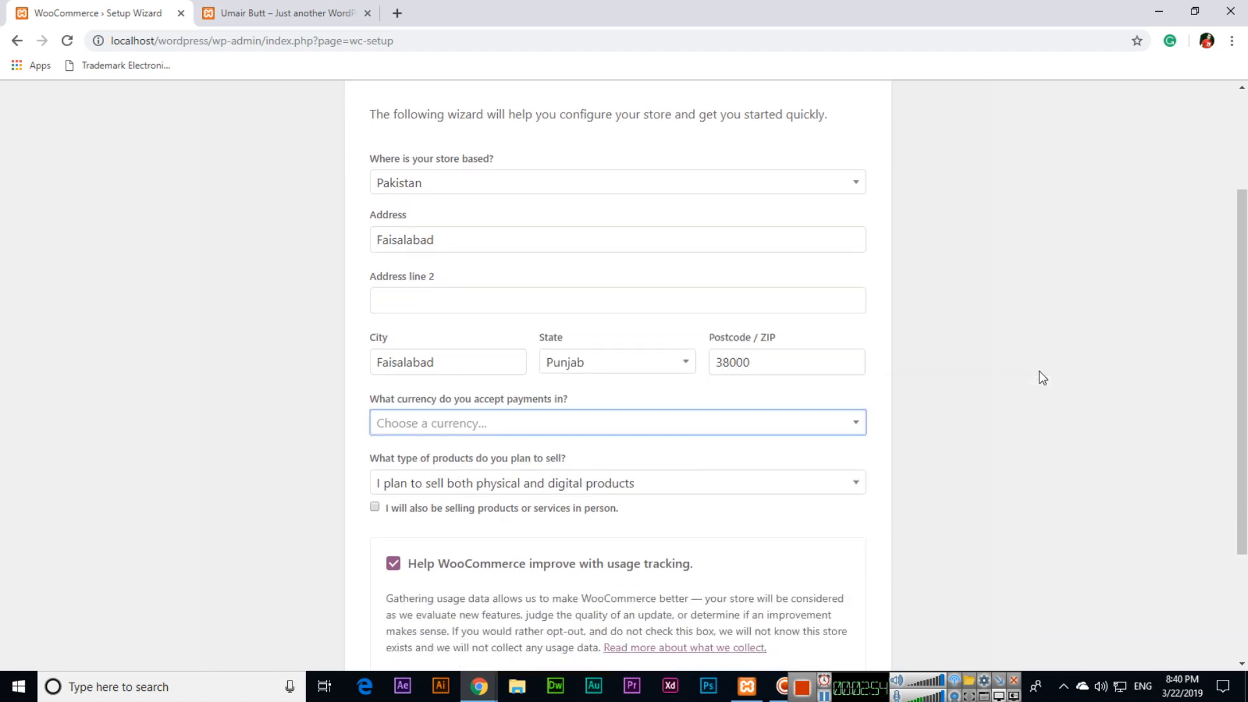
Set the currency the store accepts payments in to Pakistani rupee (PKR).
left_click(492, 429)
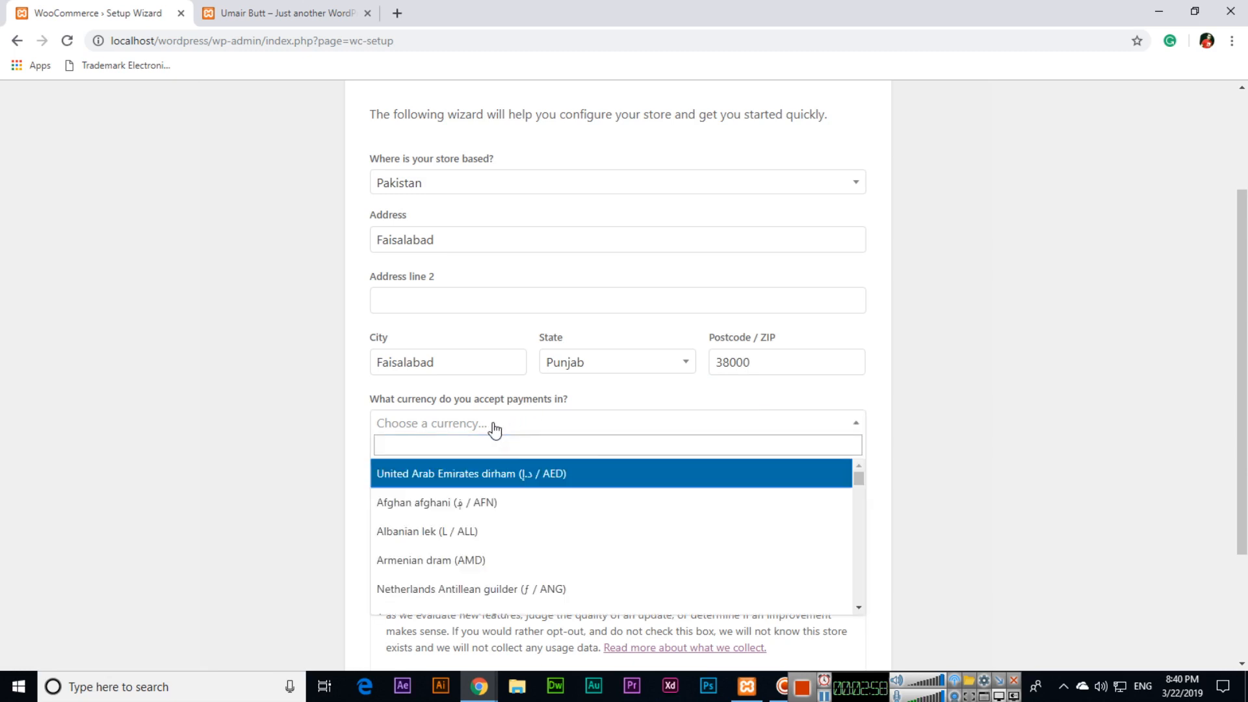
type("pak")
key("Return")
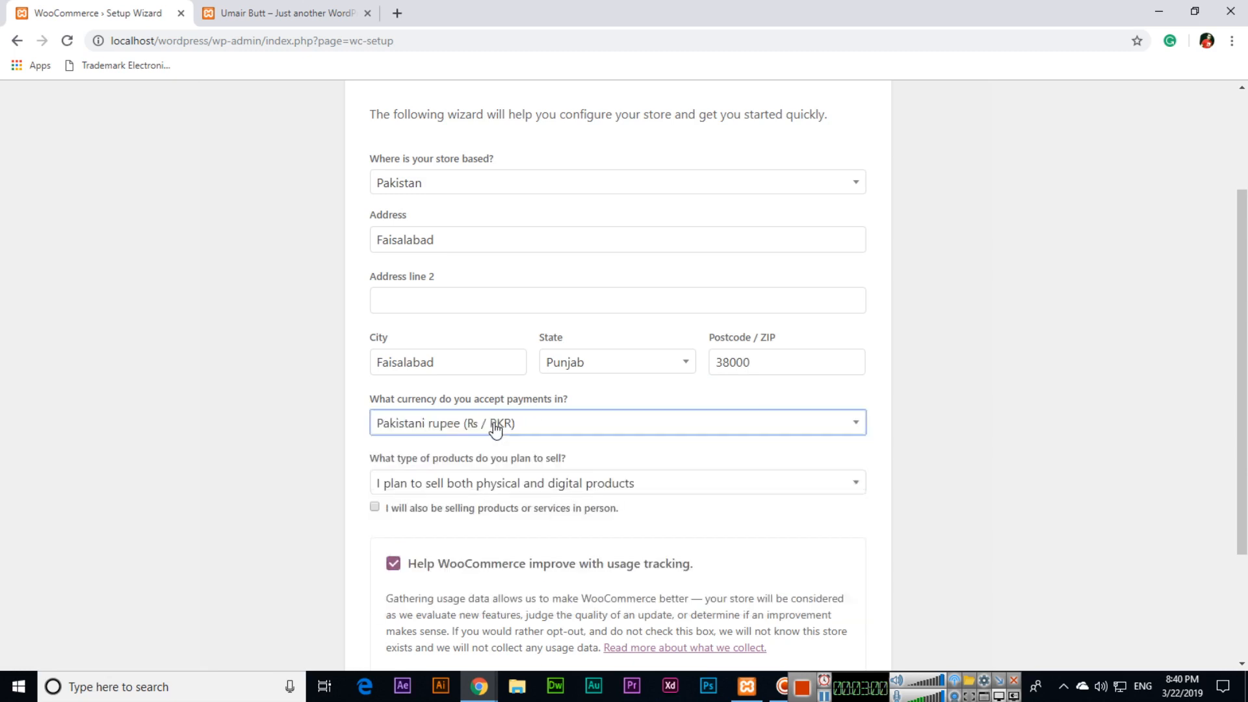
Set the store's payment currency to United States (US) dollar (USD) and submit the store setup details.
scroll(245, 427, "down", 1)
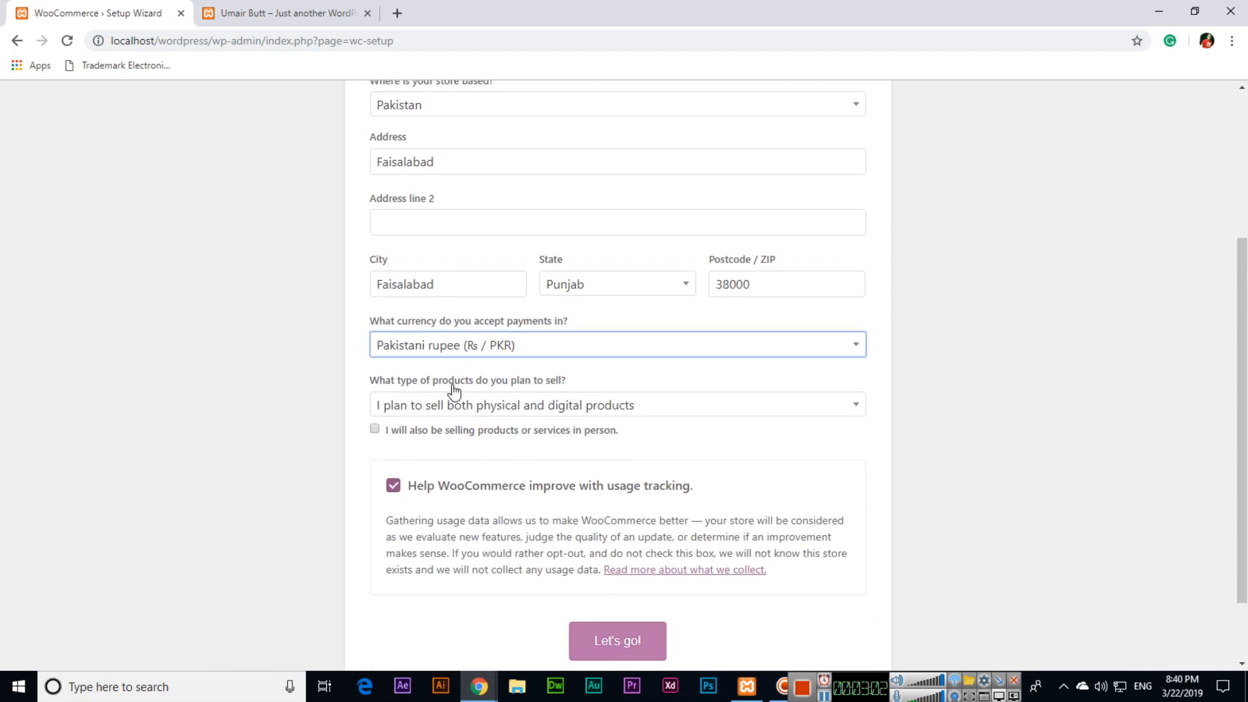
left_click(471, 351)
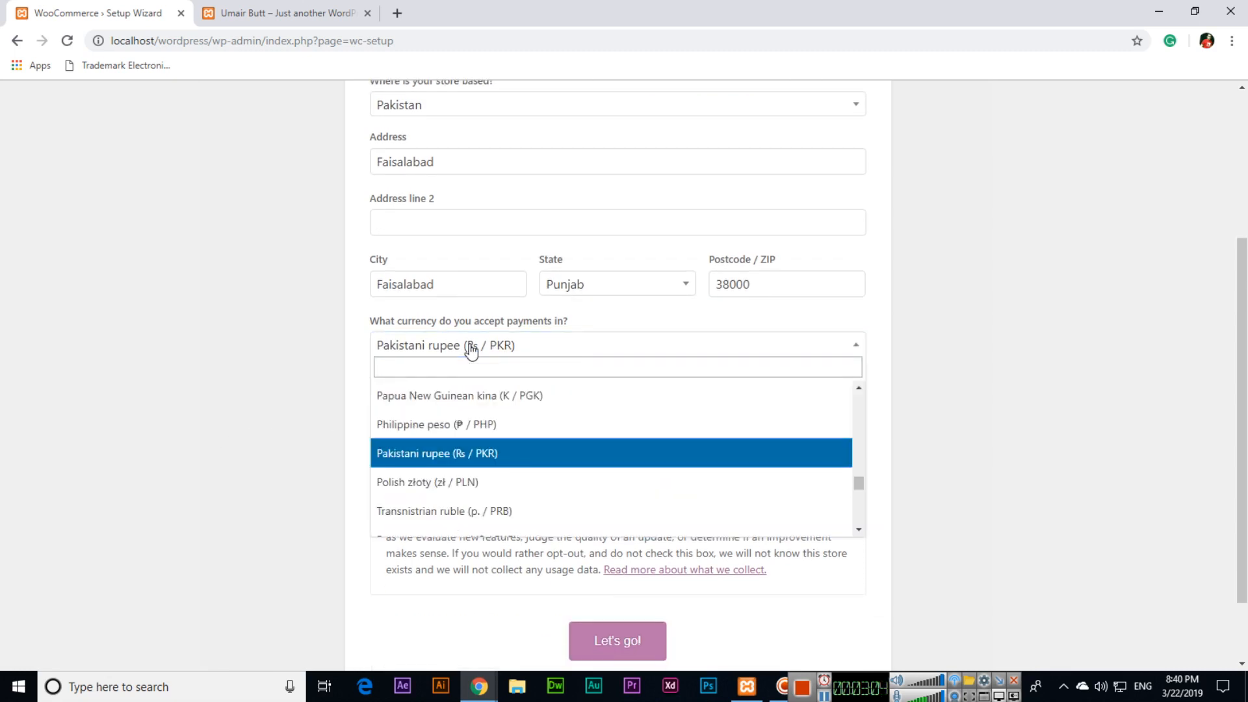
type("unit")
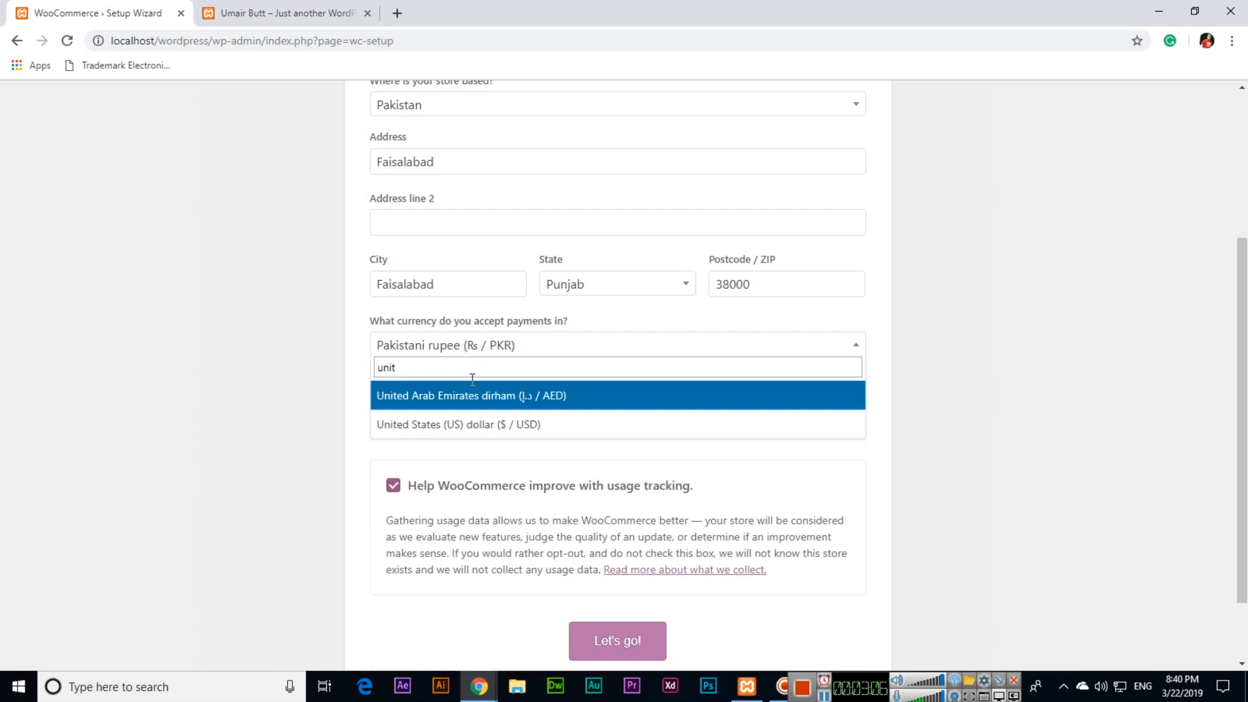
left_click(471, 429)
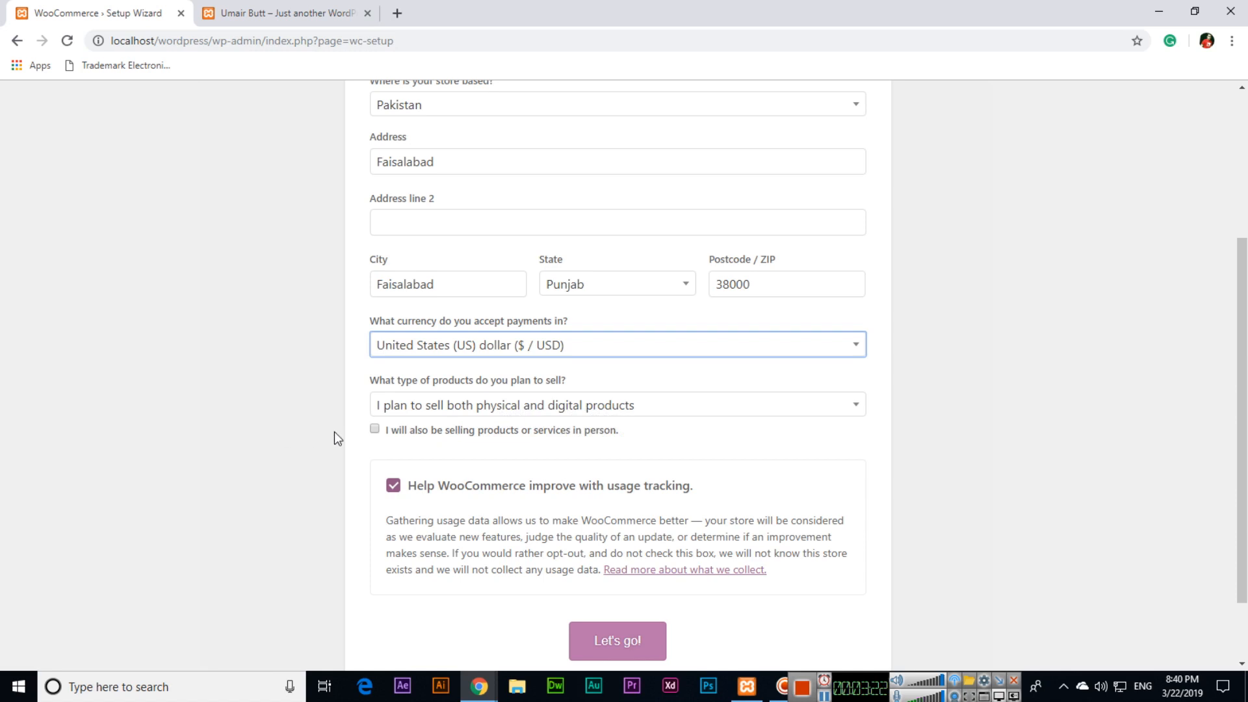
scroll(337, 436, "down", 1)
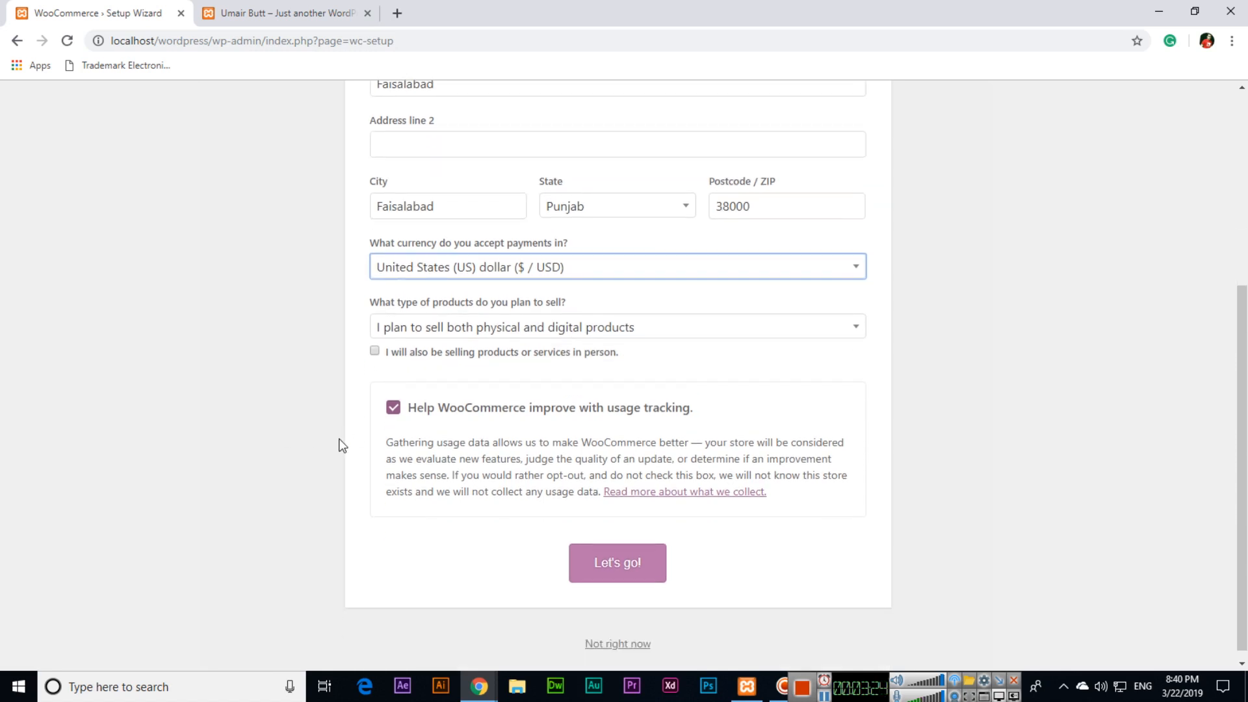
left_click(617, 563)
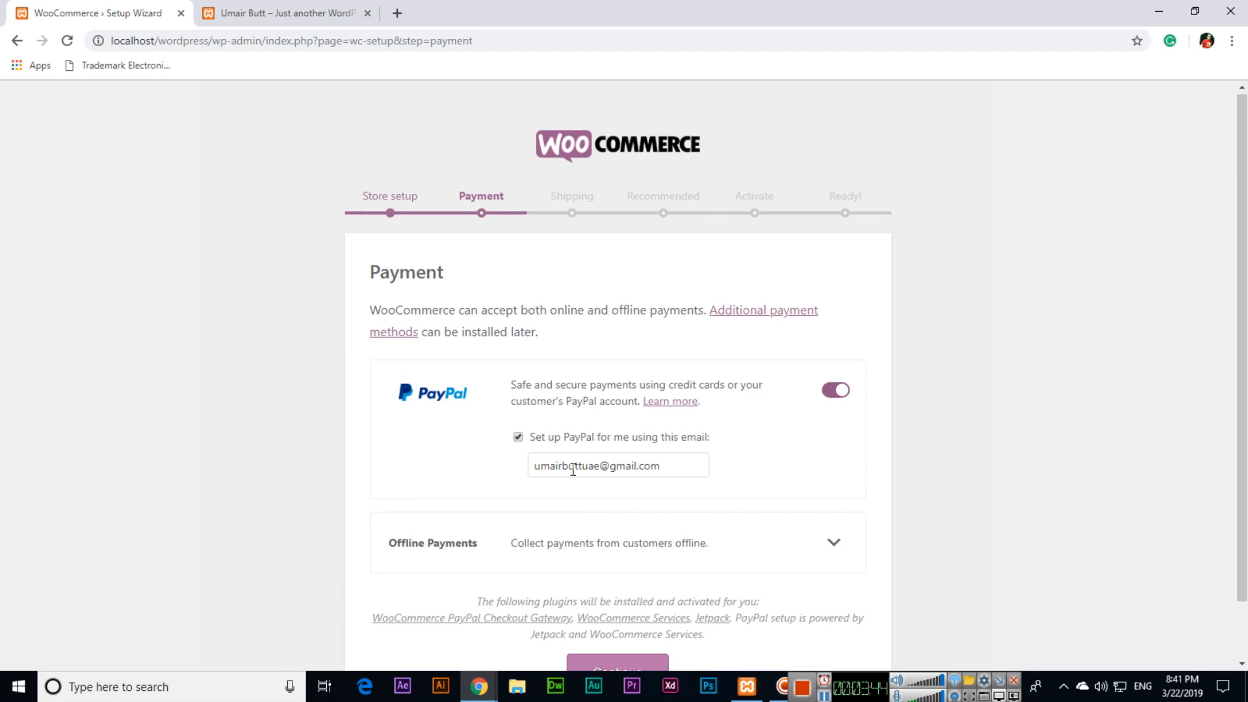
Expand the offline payment methods and enable check payments.
scroll(571, 471, "down", 1)
left_click(703, 484)
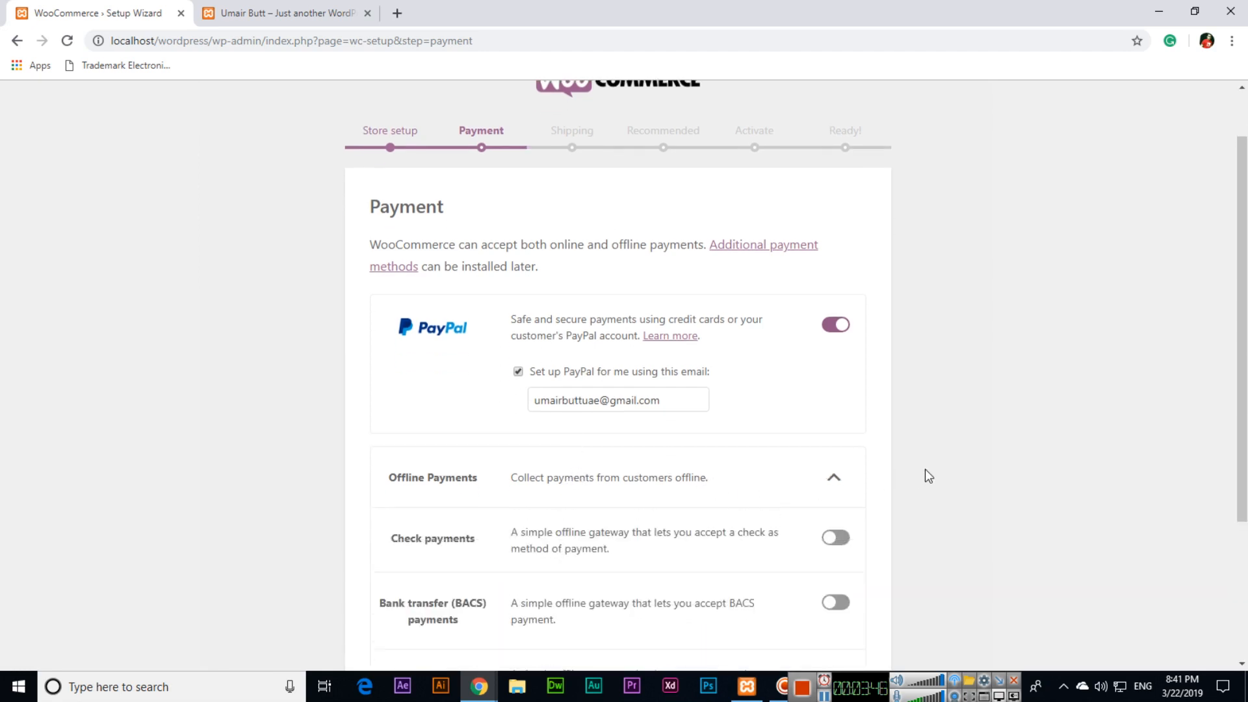
scroll(902, 448, "down", 3)
left_click(838, 333)
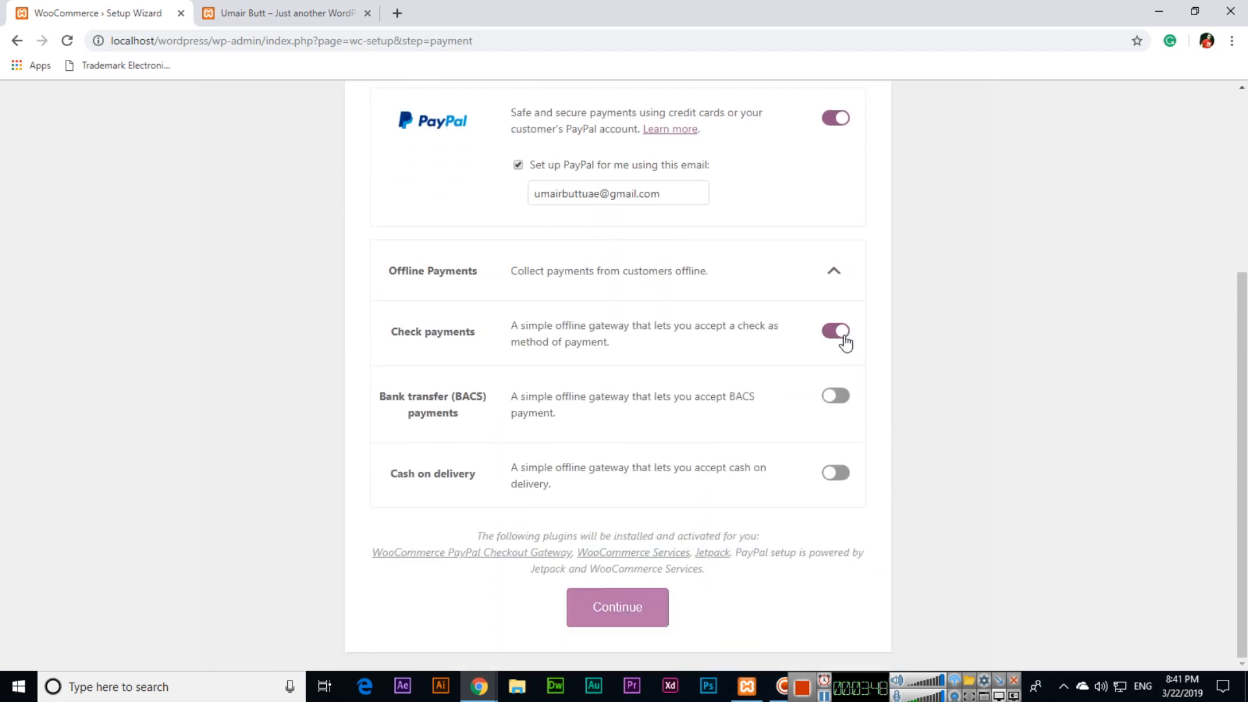
Enable bank transfer (BACS) payments and cash on delivery, and submit the payment settings.
left_click(838, 399)
left_click(846, 481)
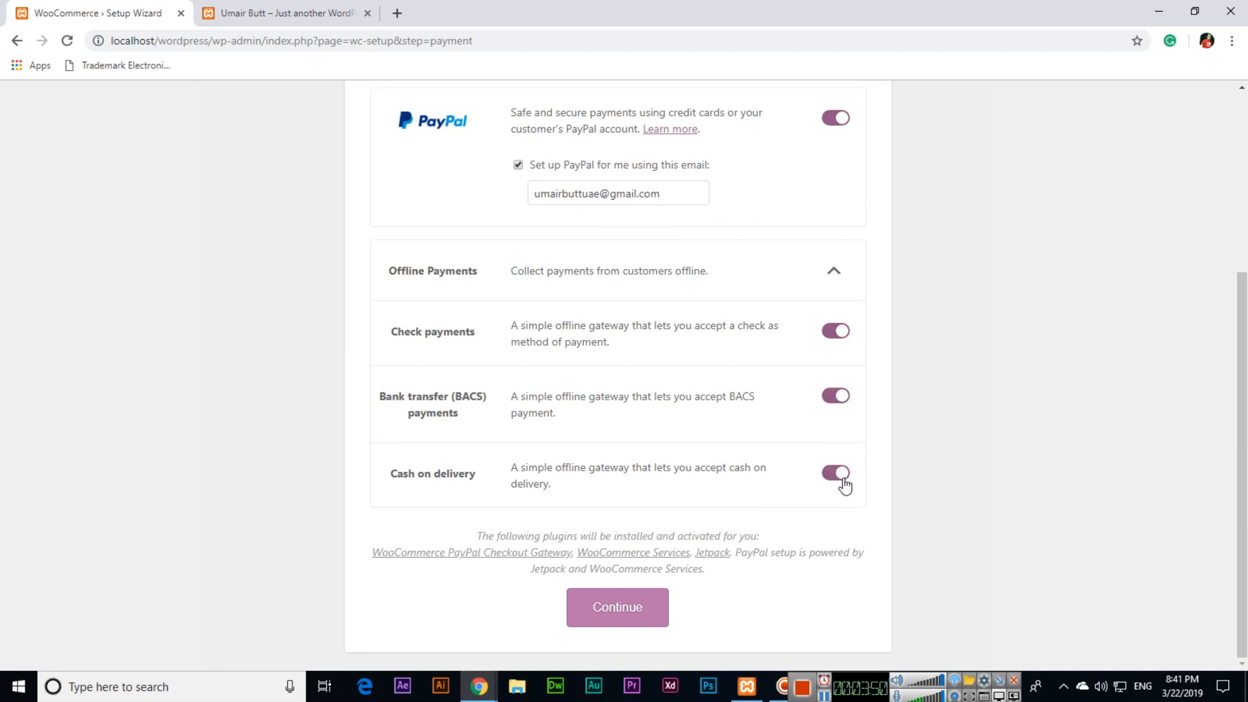
left_click(616, 604)
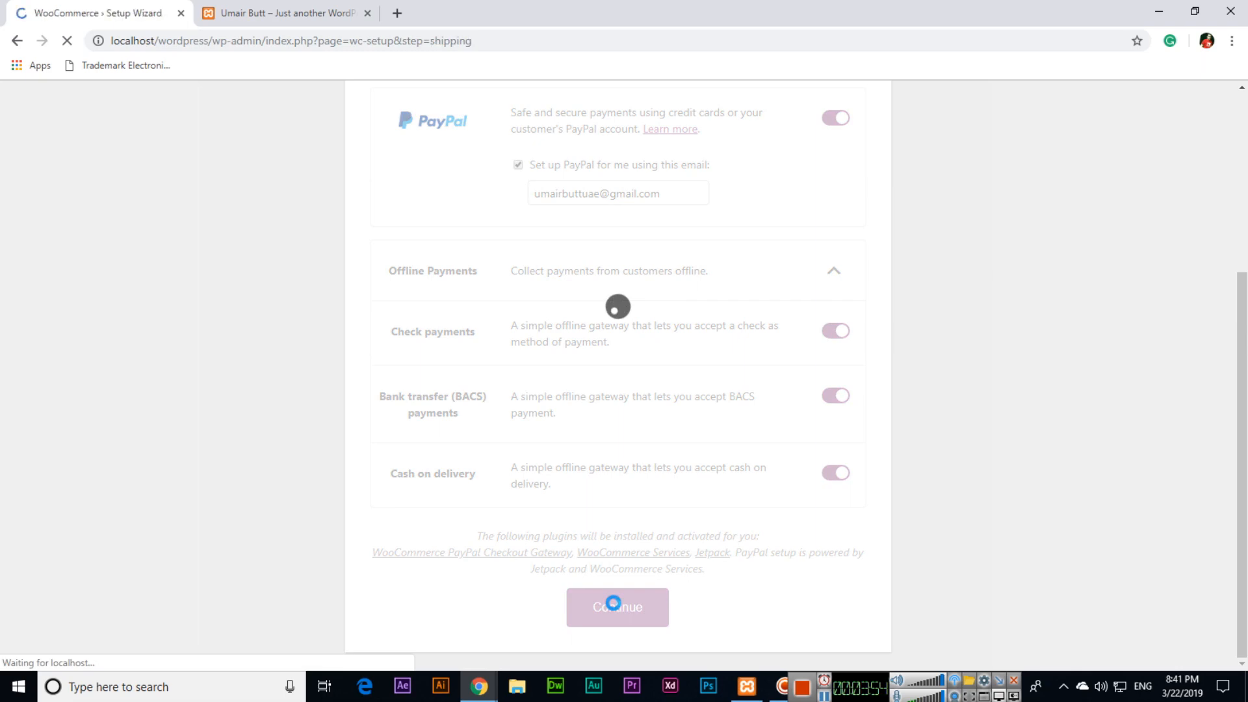
Set the shipping method to Free Shipping for both the Pakistan zone and the locations not covered by other zones.
scroll(544, 407, "down", 1)
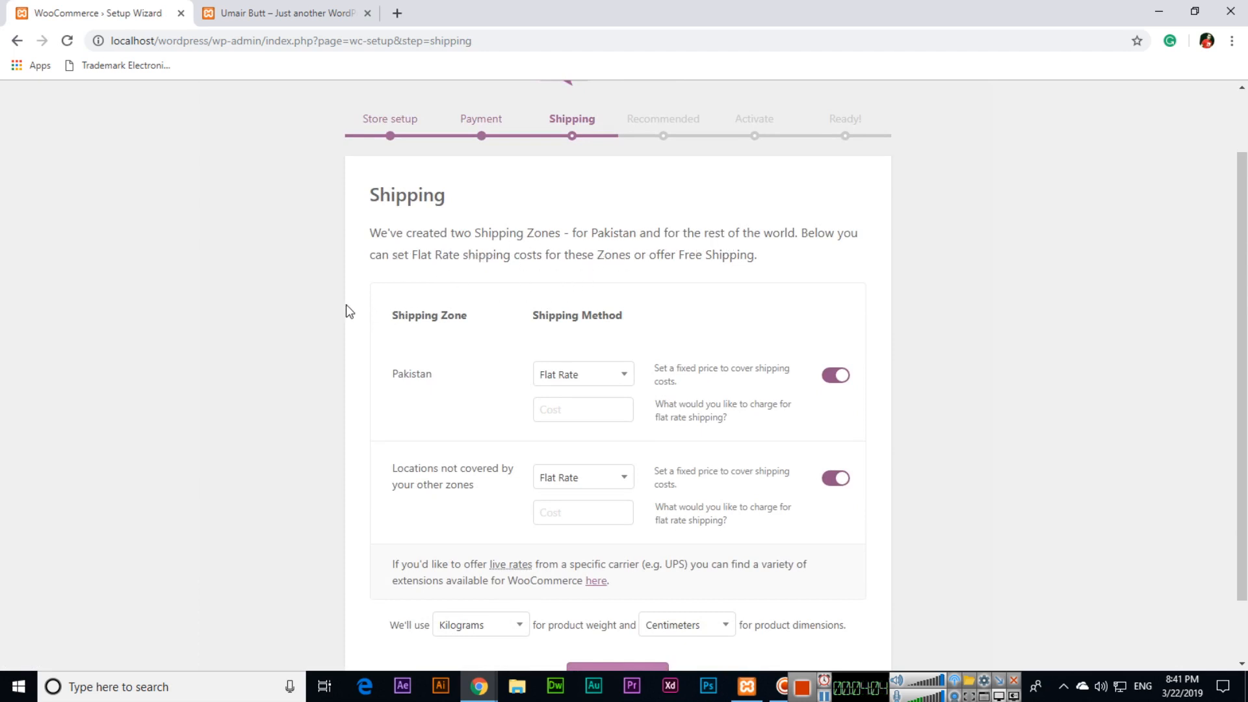
scroll(362, 336, "down", 1)
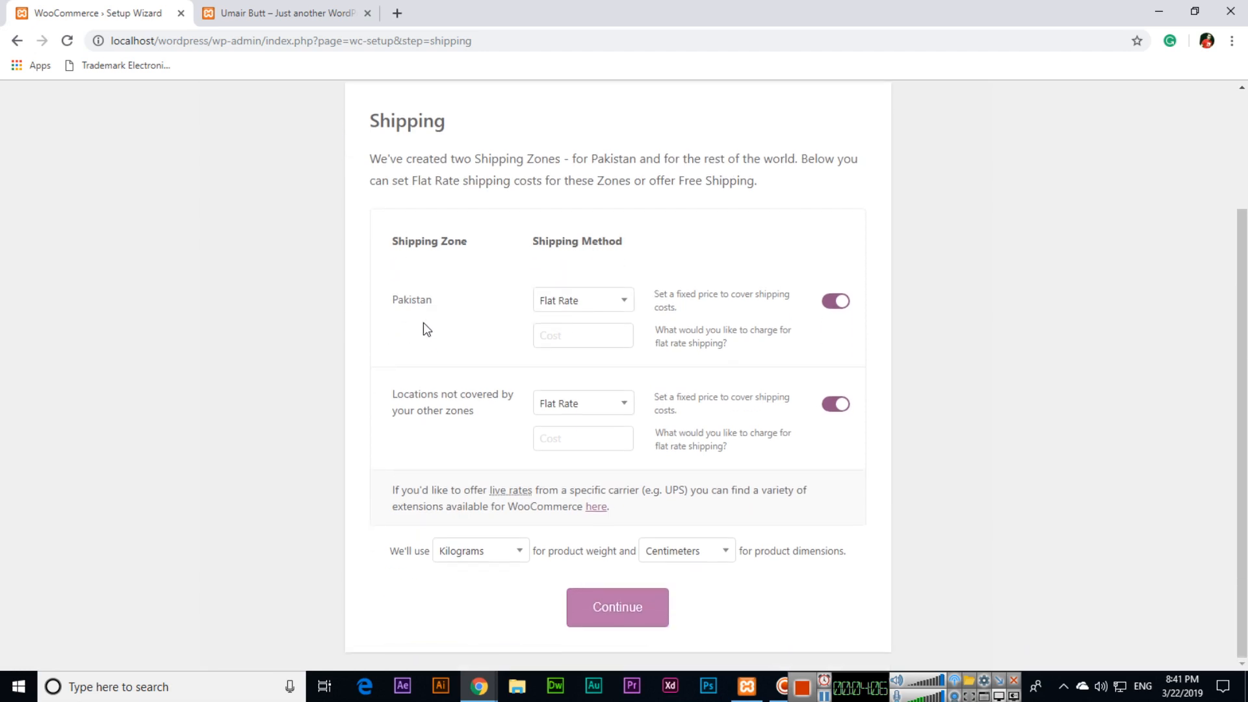
left_click(599, 311)
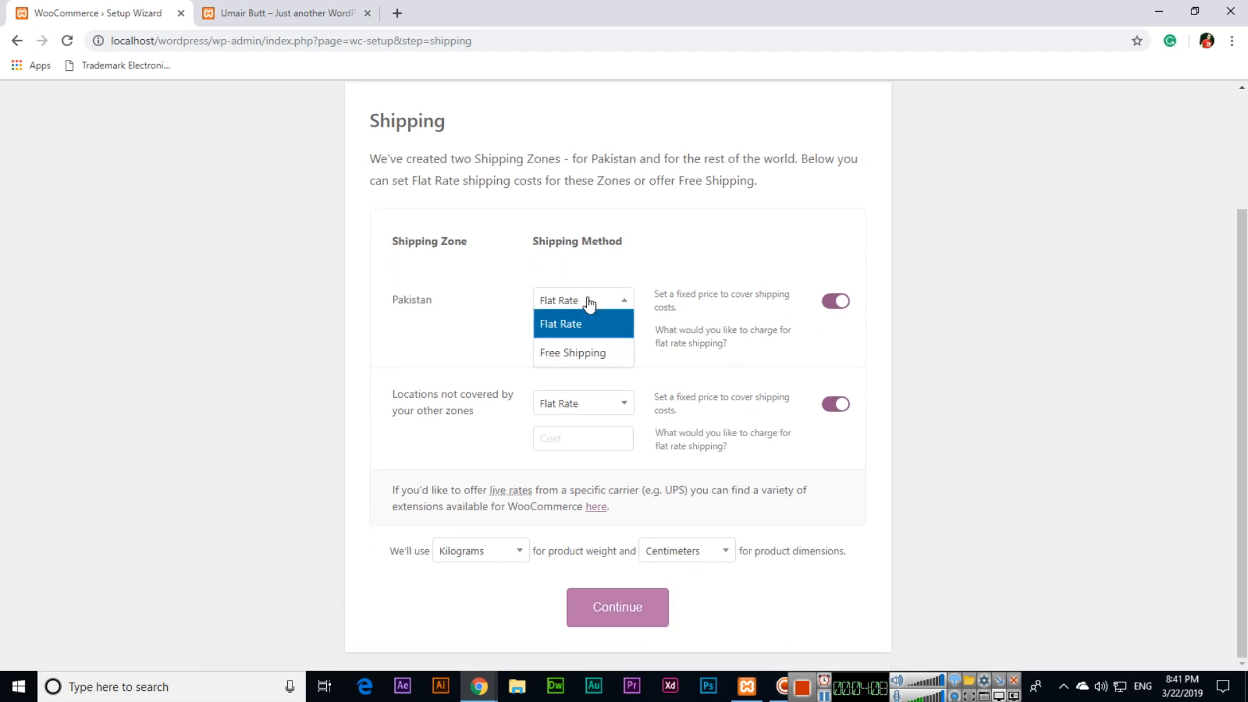
left_click(583, 353)
left_click(573, 403)
left_click(555, 460)
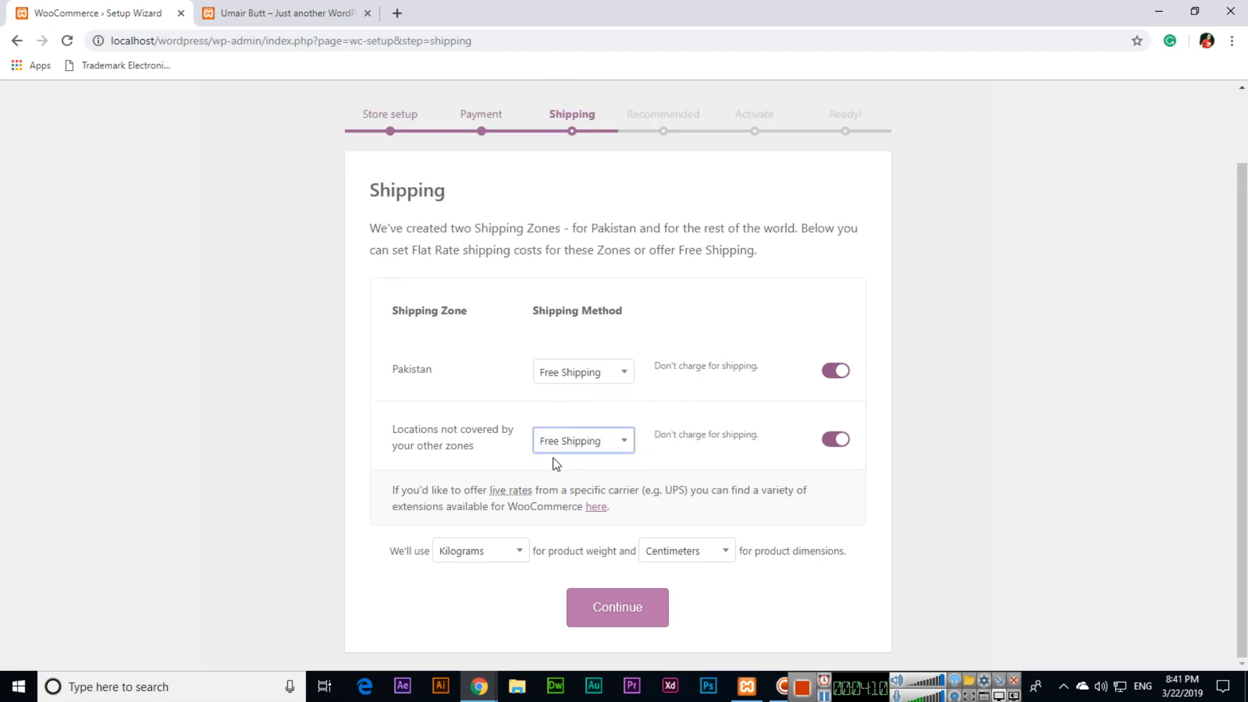
left_click(279, 386)
Choose Kilograms for product weight, keep Centimeters for product dimensions, and submit the shipping settings.
left_click(519, 553)
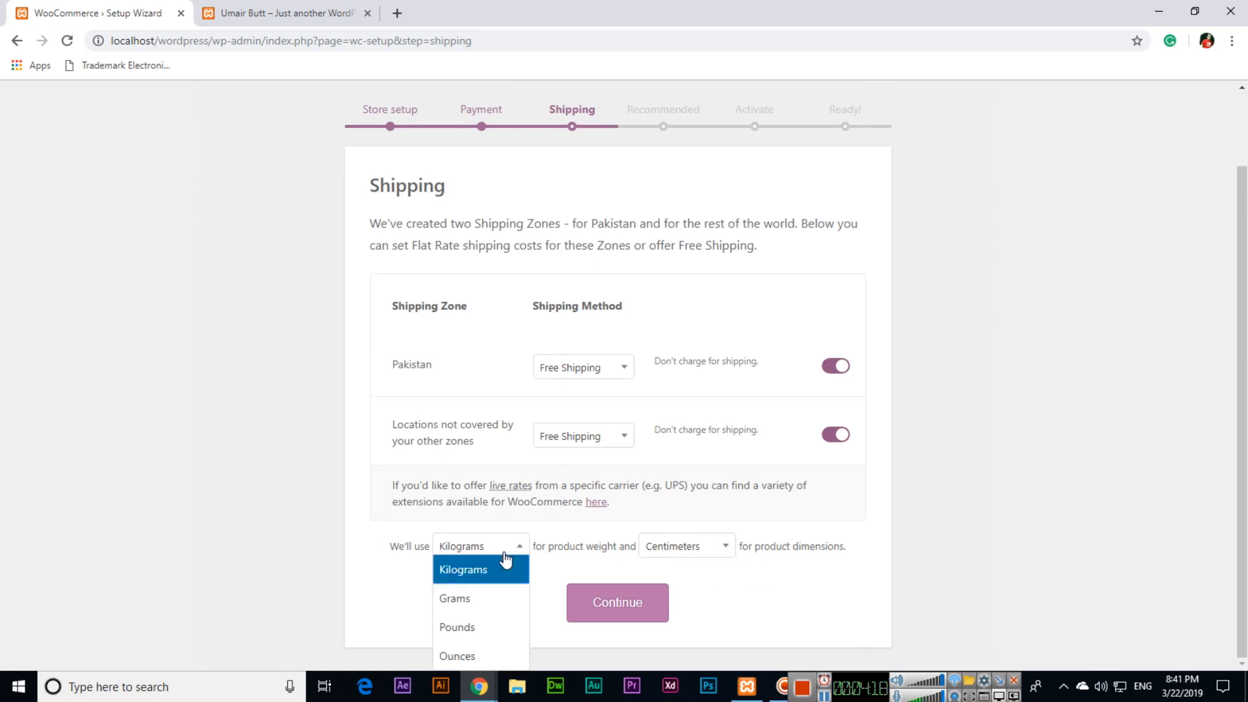
left_click(489, 569)
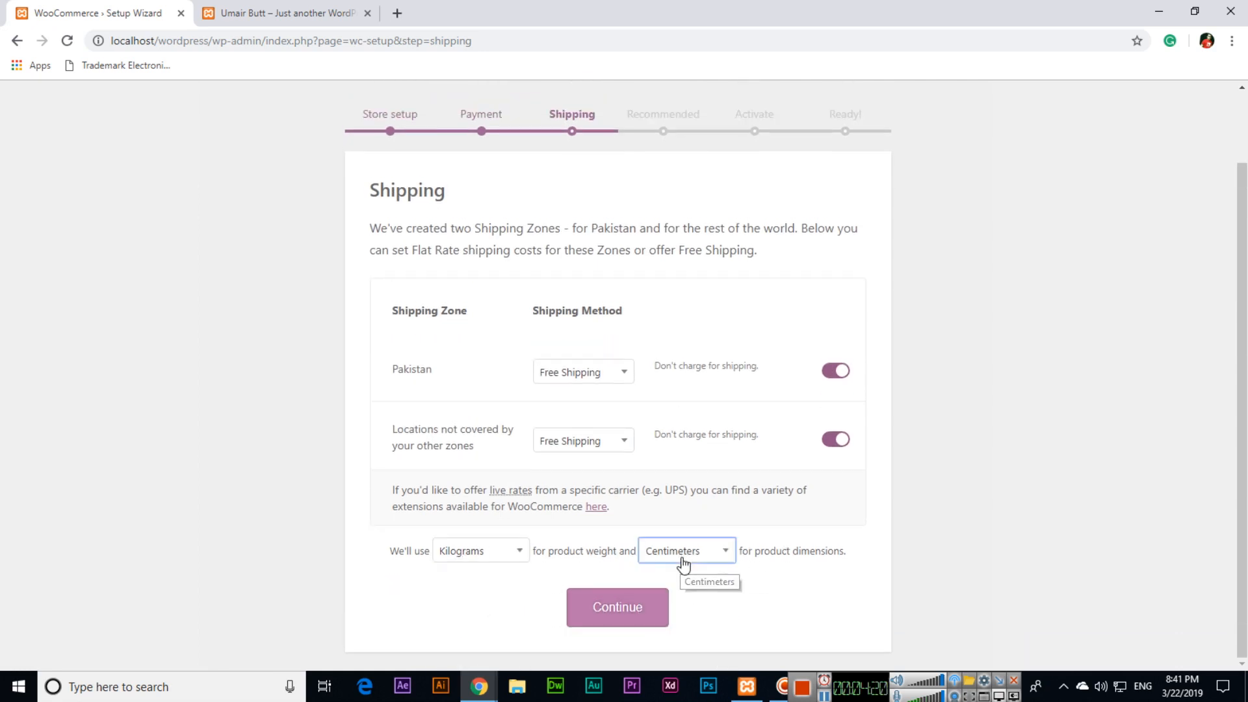
left_click(611, 606)
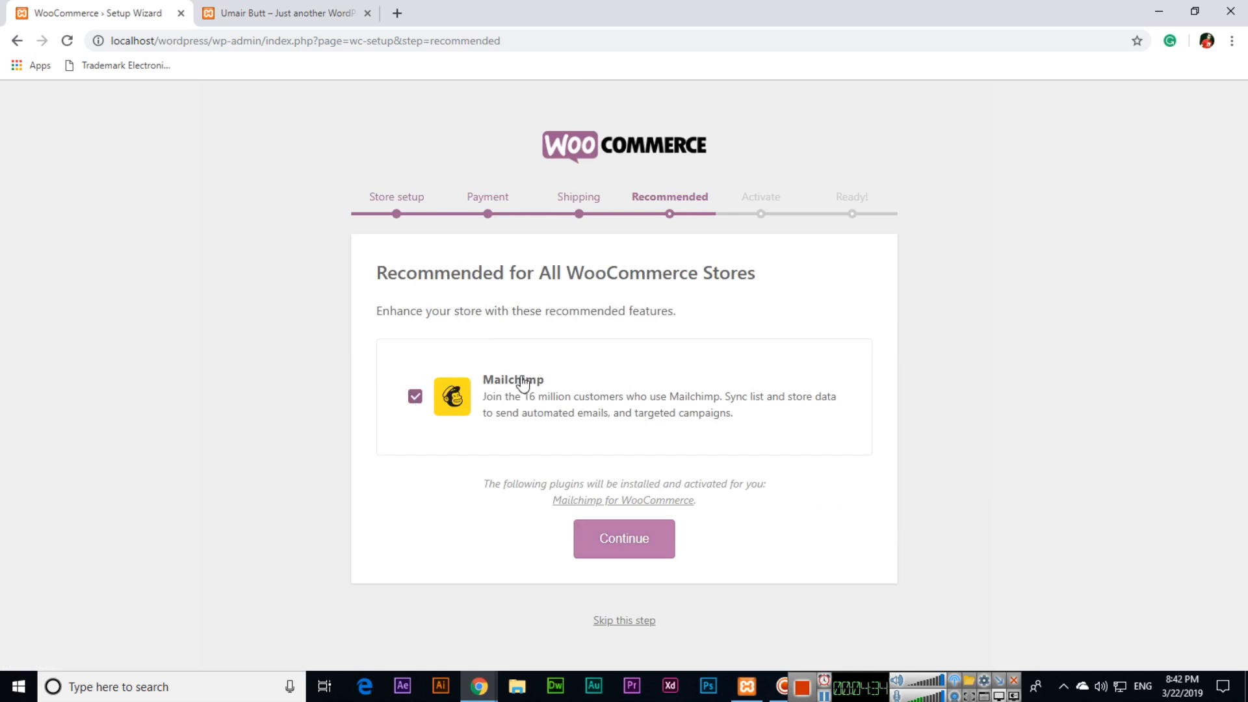
Deselect the recommended Mailchimp feature, continue the wizard, and skip connecting the store to Jetpack.
left_click(415, 397)
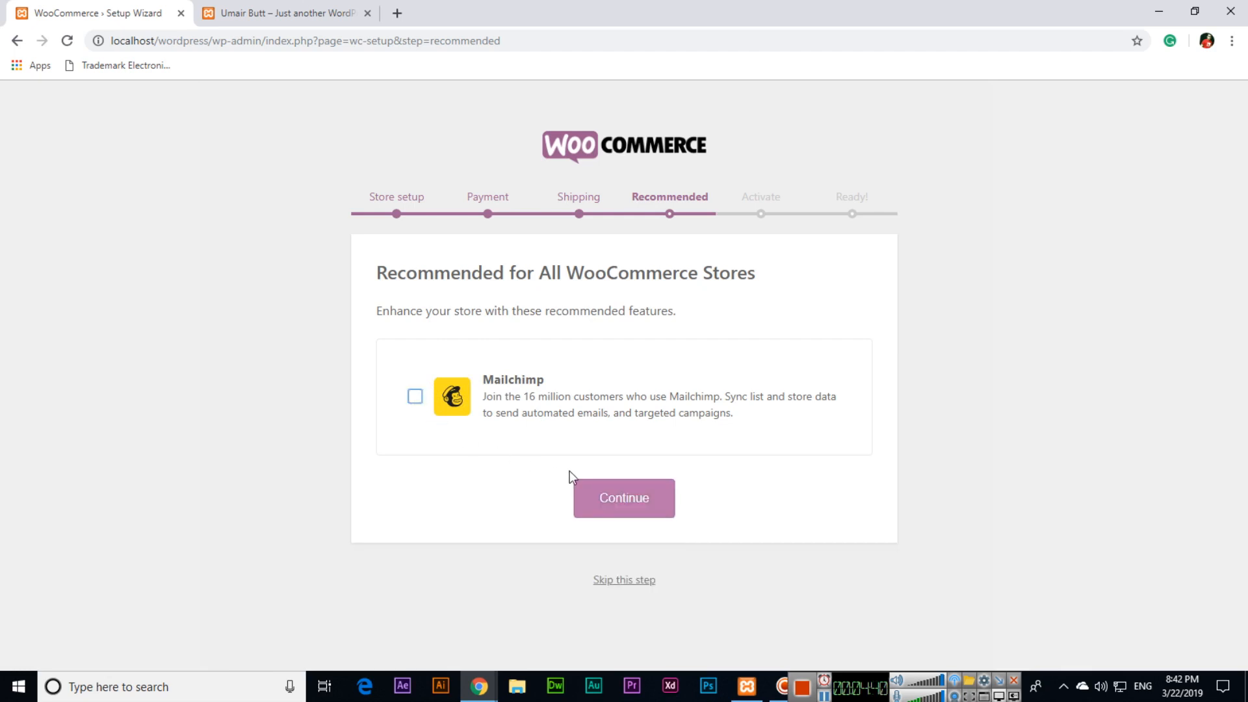
left_click(620, 501)
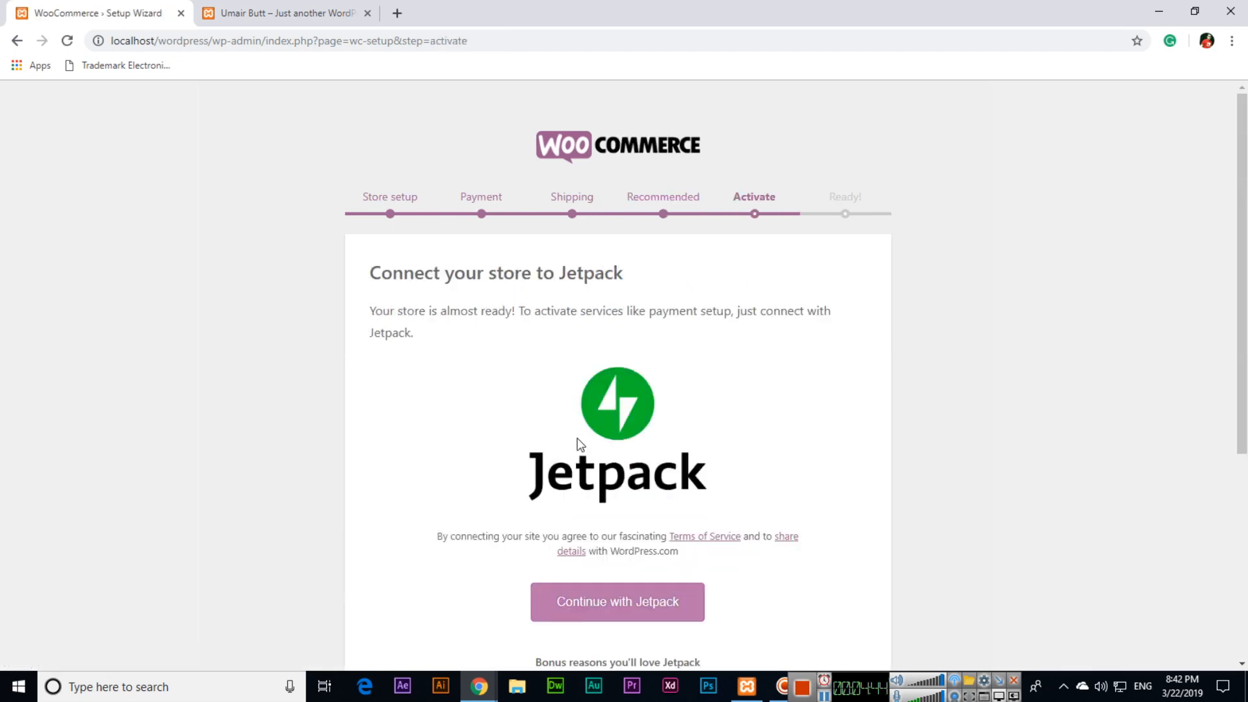
scroll(478, 384, "down", 5)
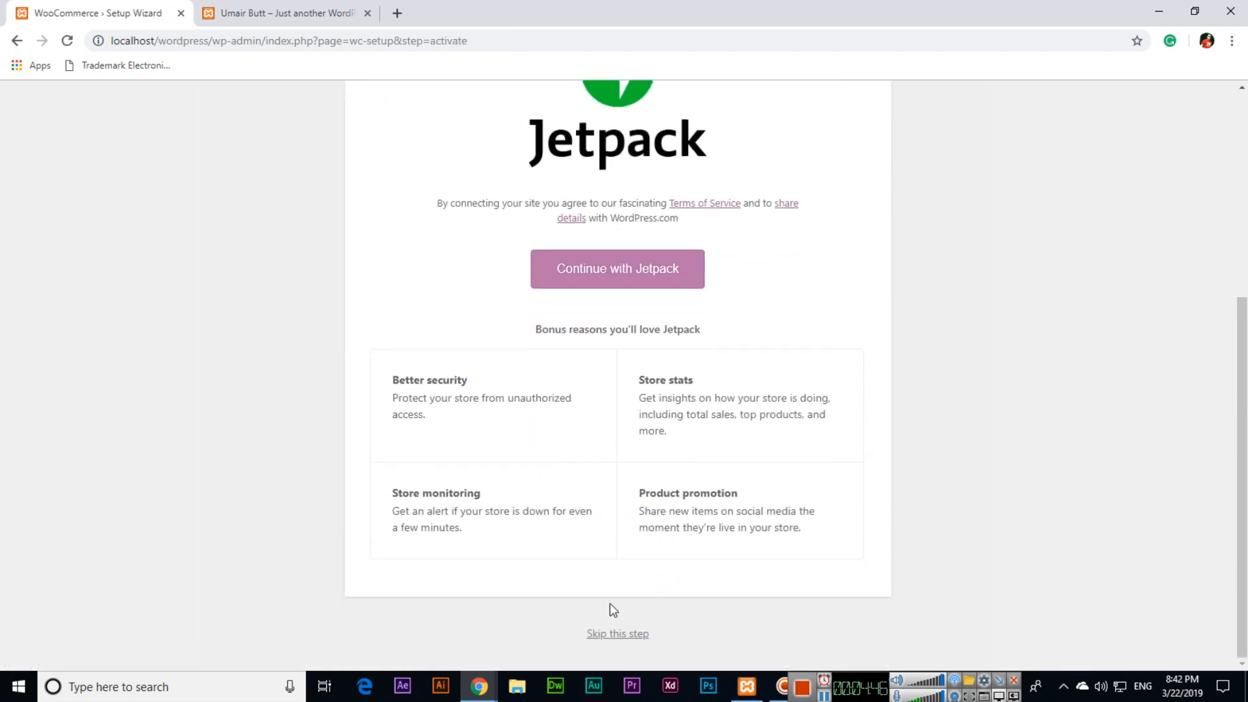
left_click(616, 634)
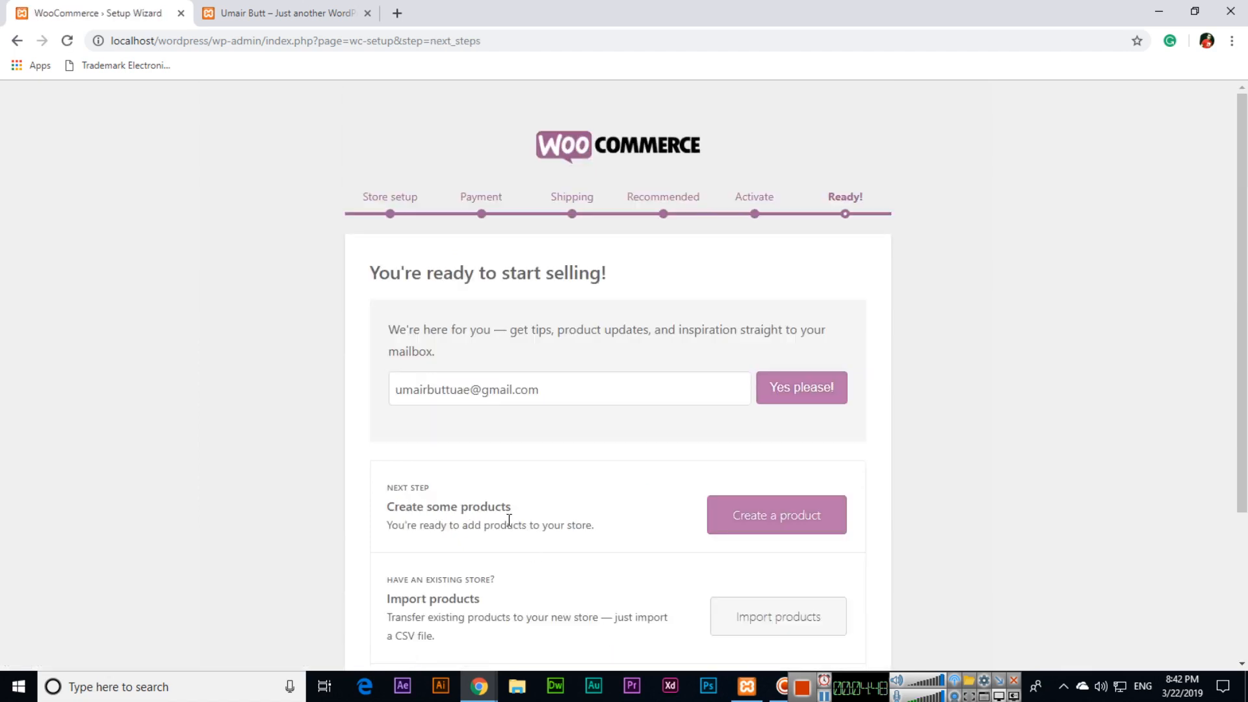
Leave the completed setup wizard for the WordPress dashboard and look over the WooCommerce and Products entries.
scroll(598, 497, "down", 3)
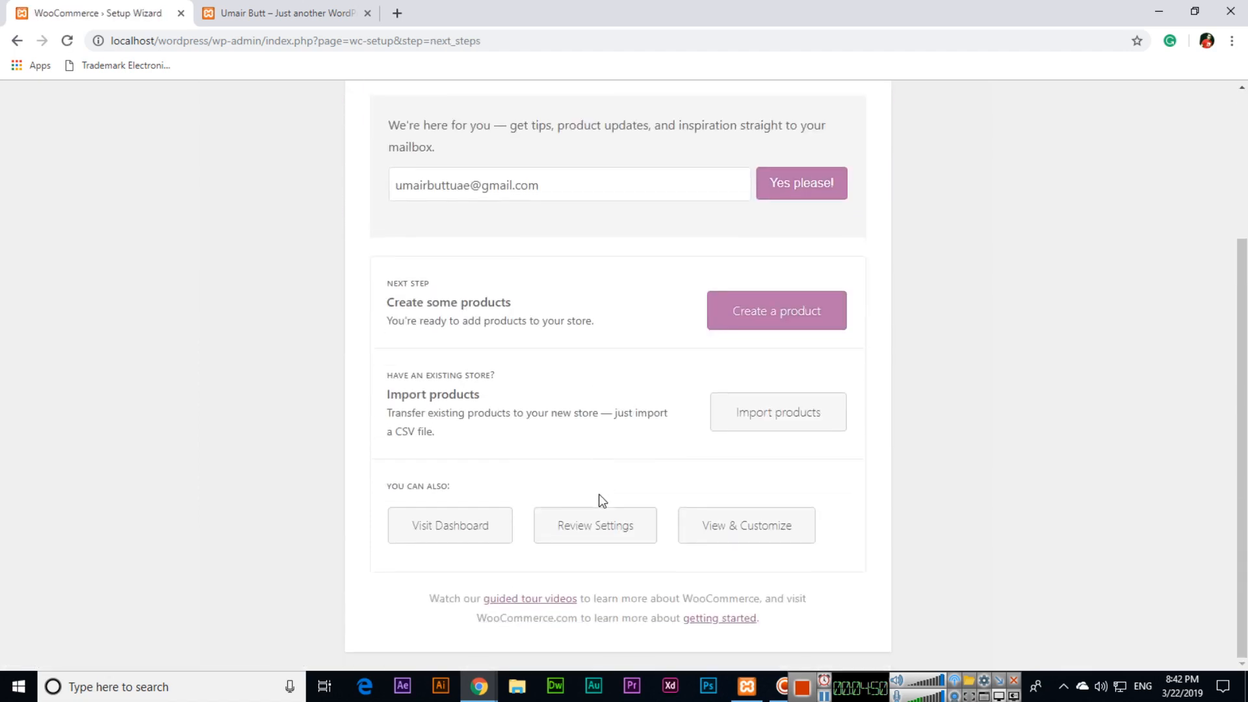
left_click(447, 532)
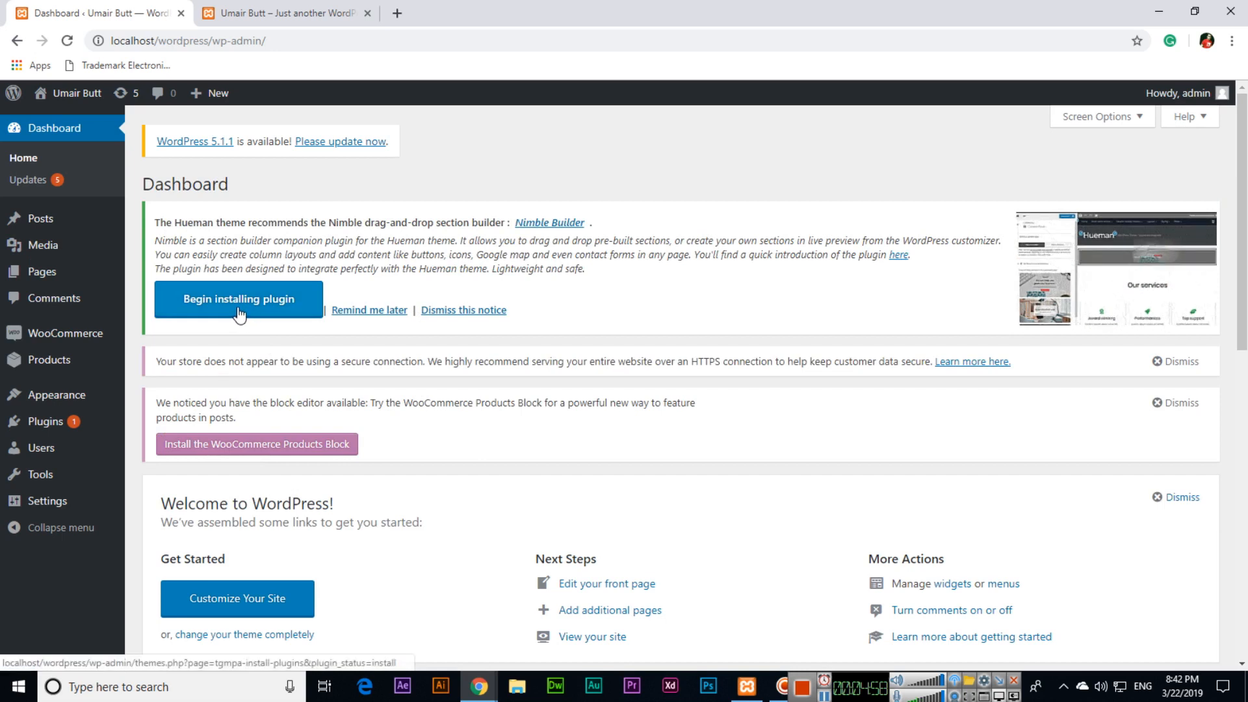
mouse_move(62, 335)
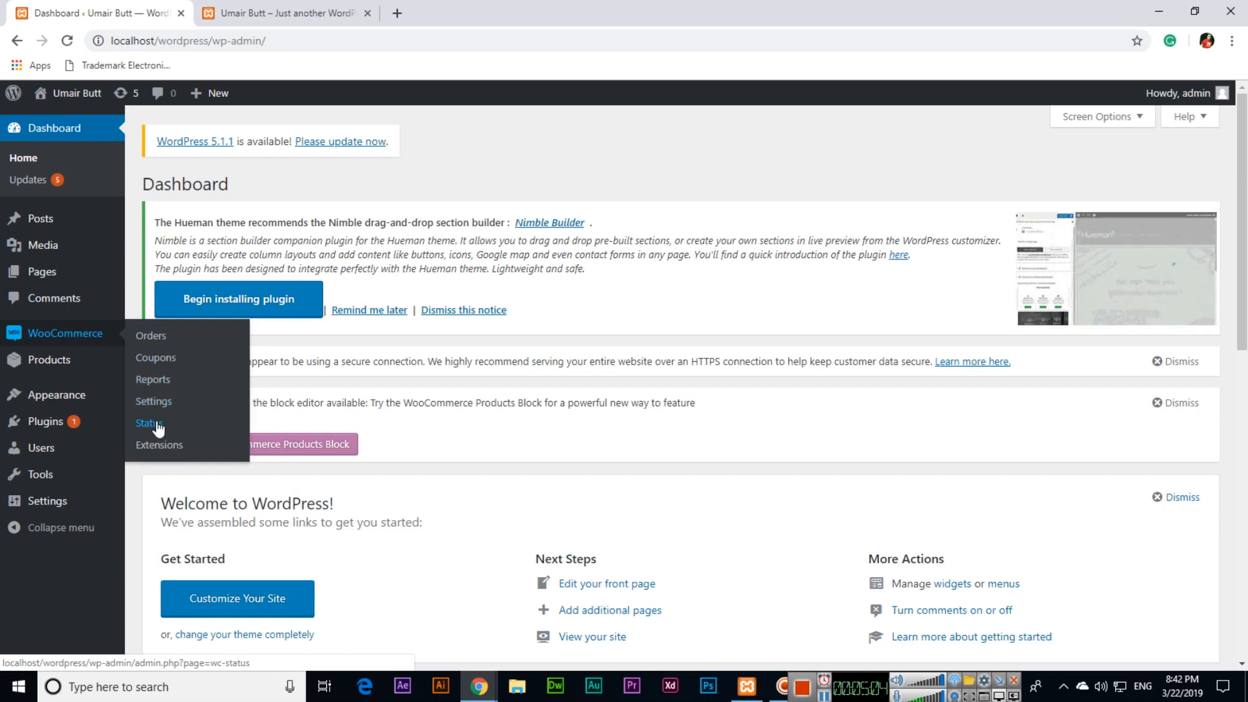
mouse_move(78, 367)
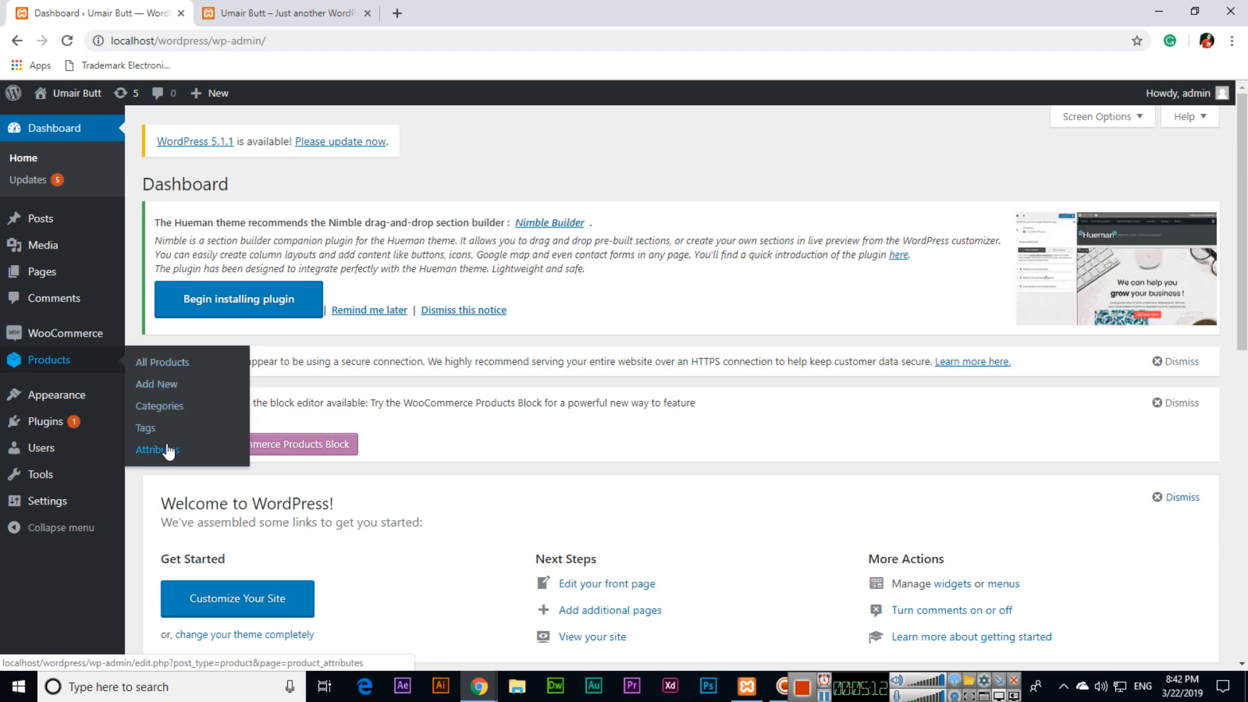
Start adding a new theme from the site's theme management and search the theme directory for "storefront".
left_click(162, 400)
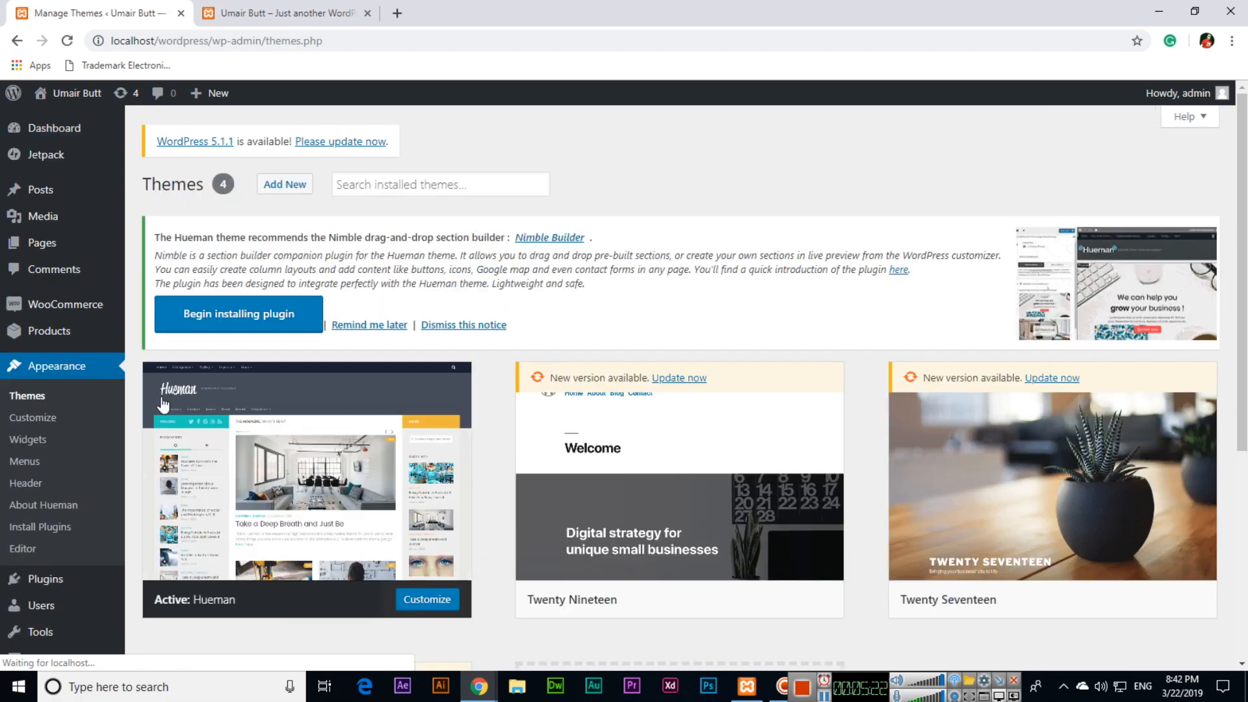
left_click(290, 193)
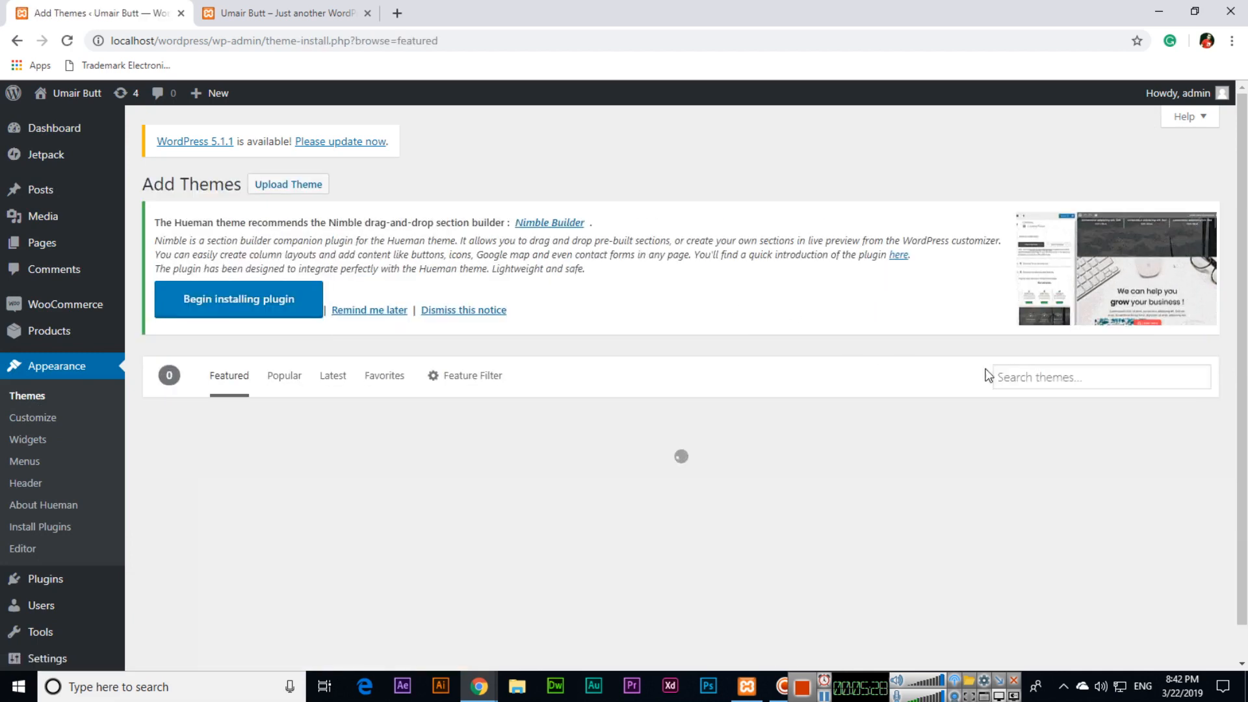
left_click(993, 377)
type("s")
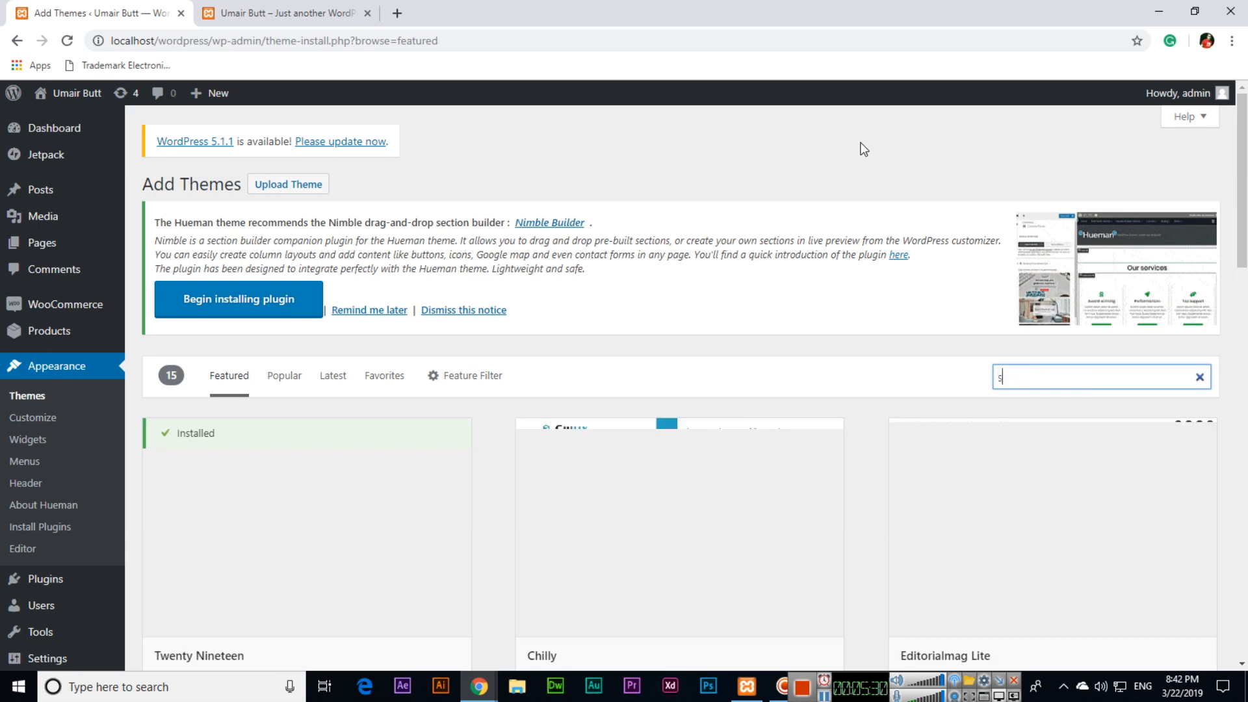
type("torefront")
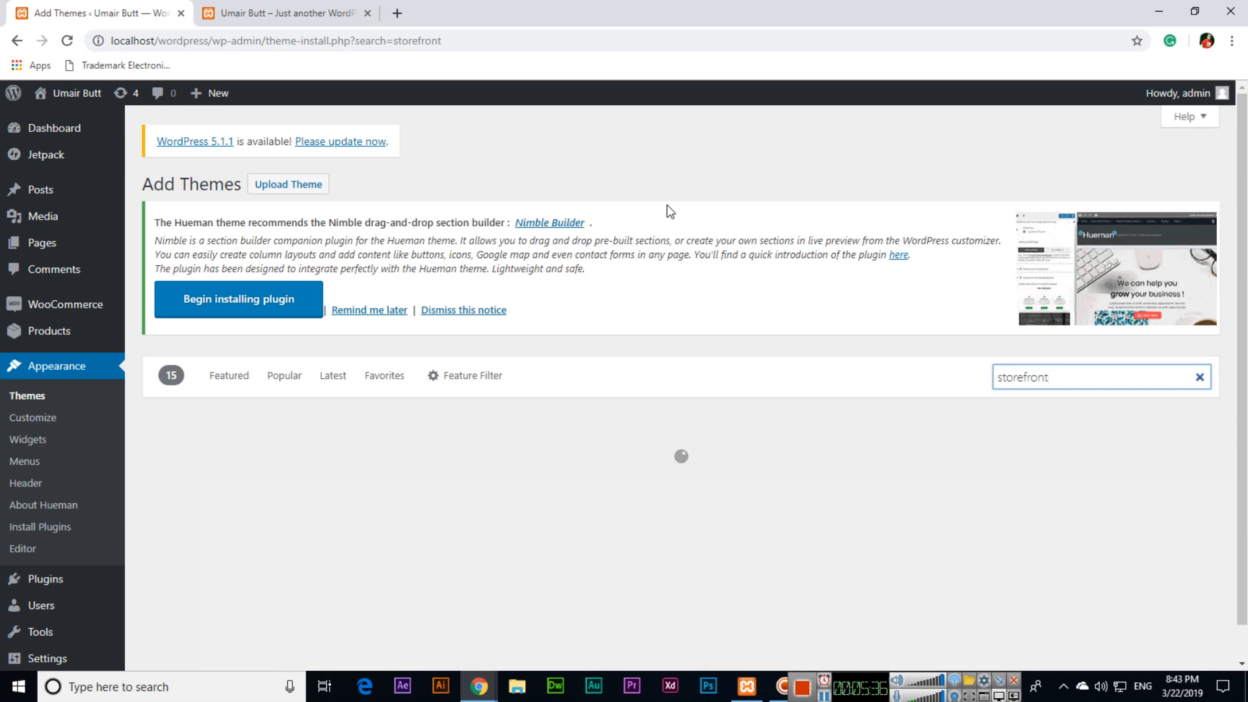
Look at the Storefront theme's details, install the theme and activate it.
scroll(629, 240, "down", 2)
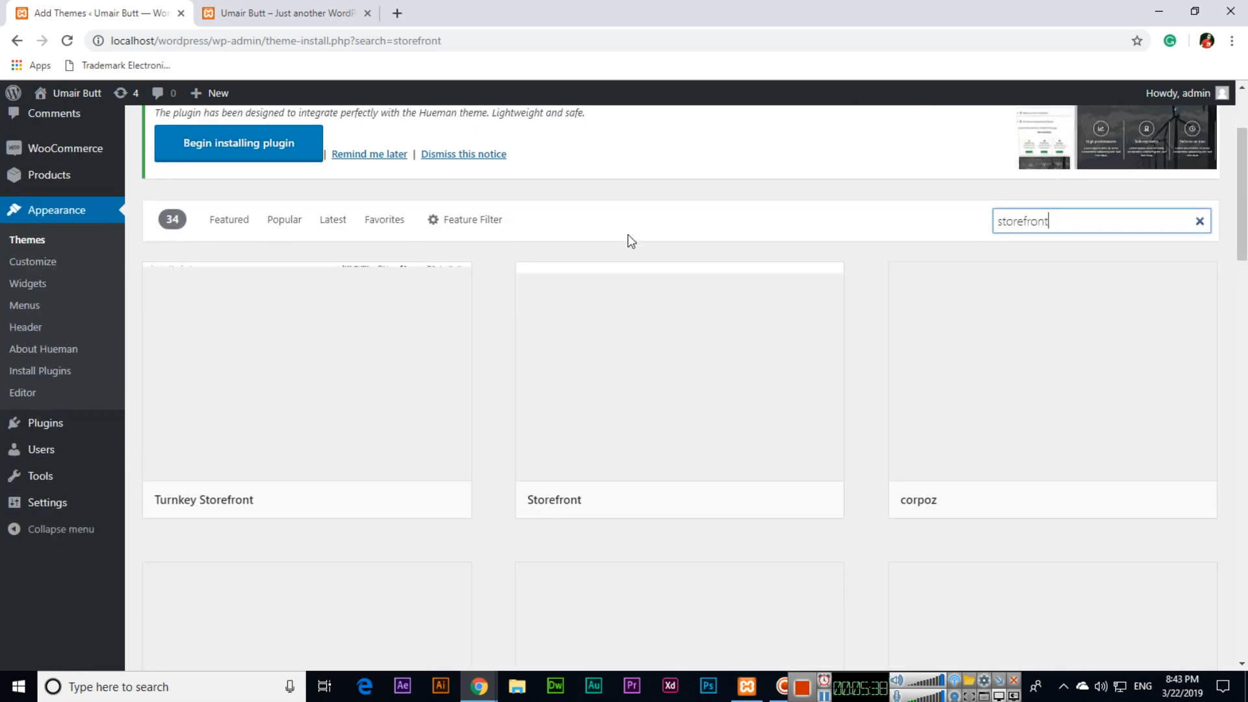
mouse_move(635, 409)
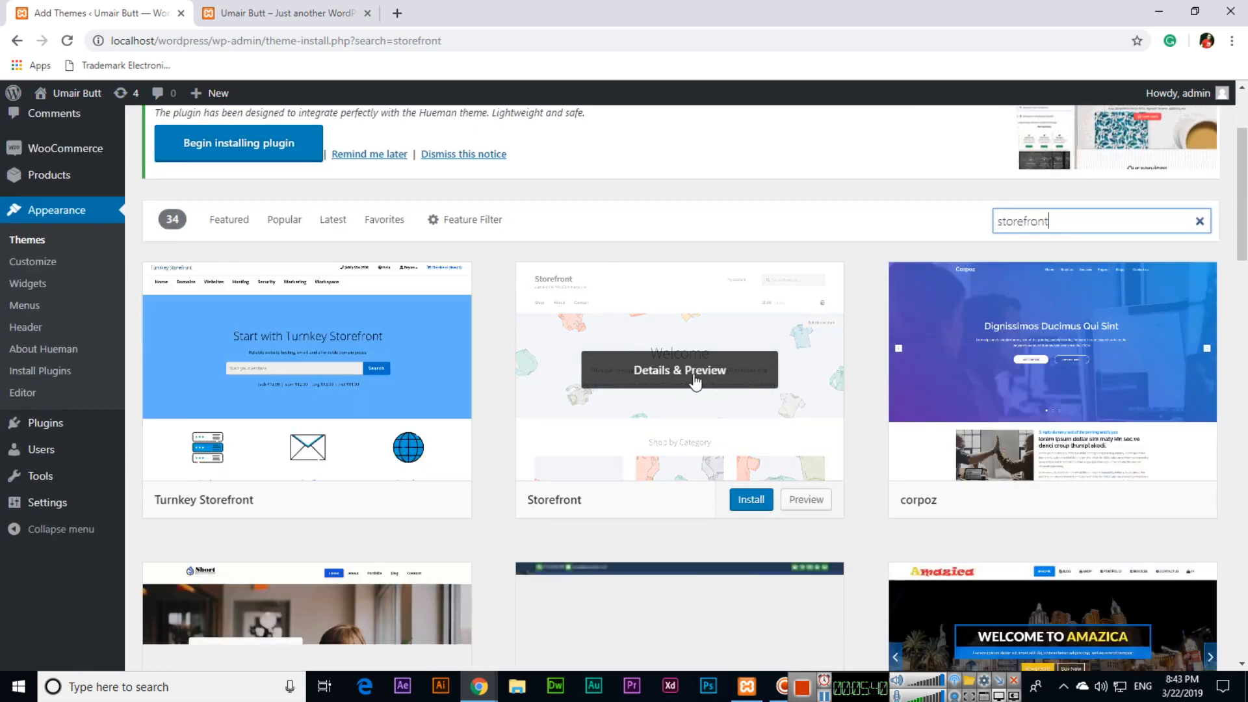
left_click(681, 389)
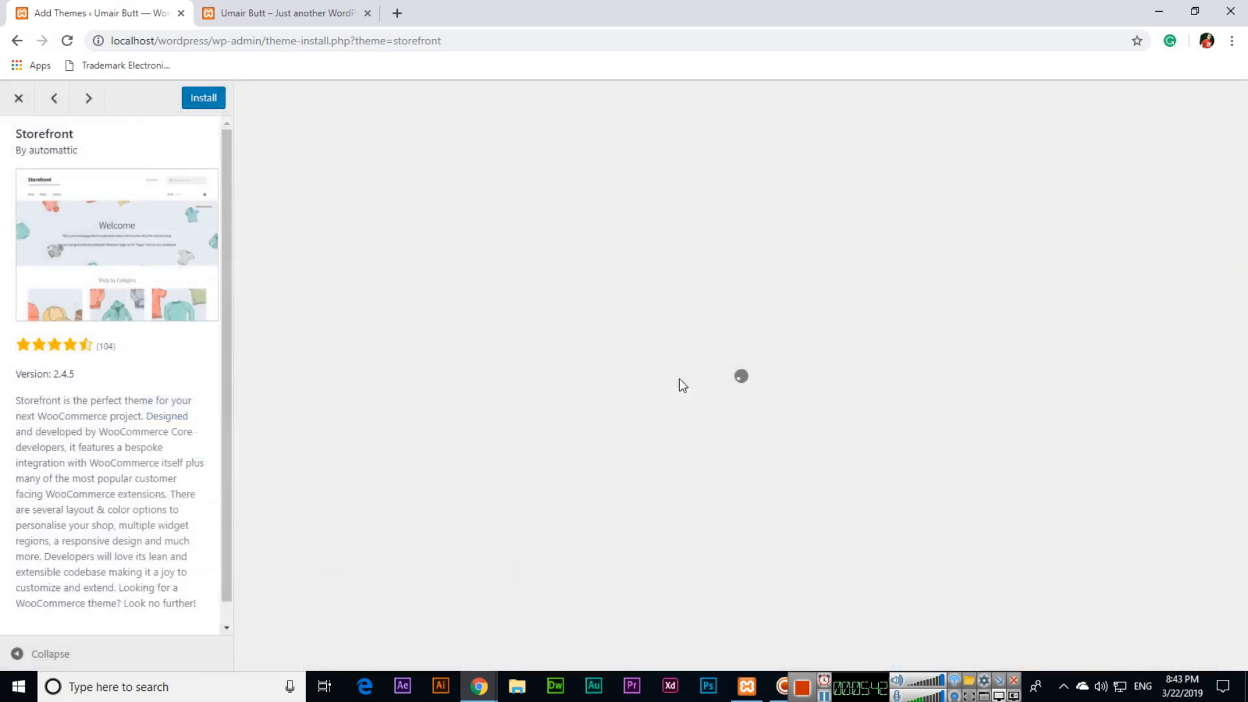
left_click(18, 98)
left_click(753, 502)
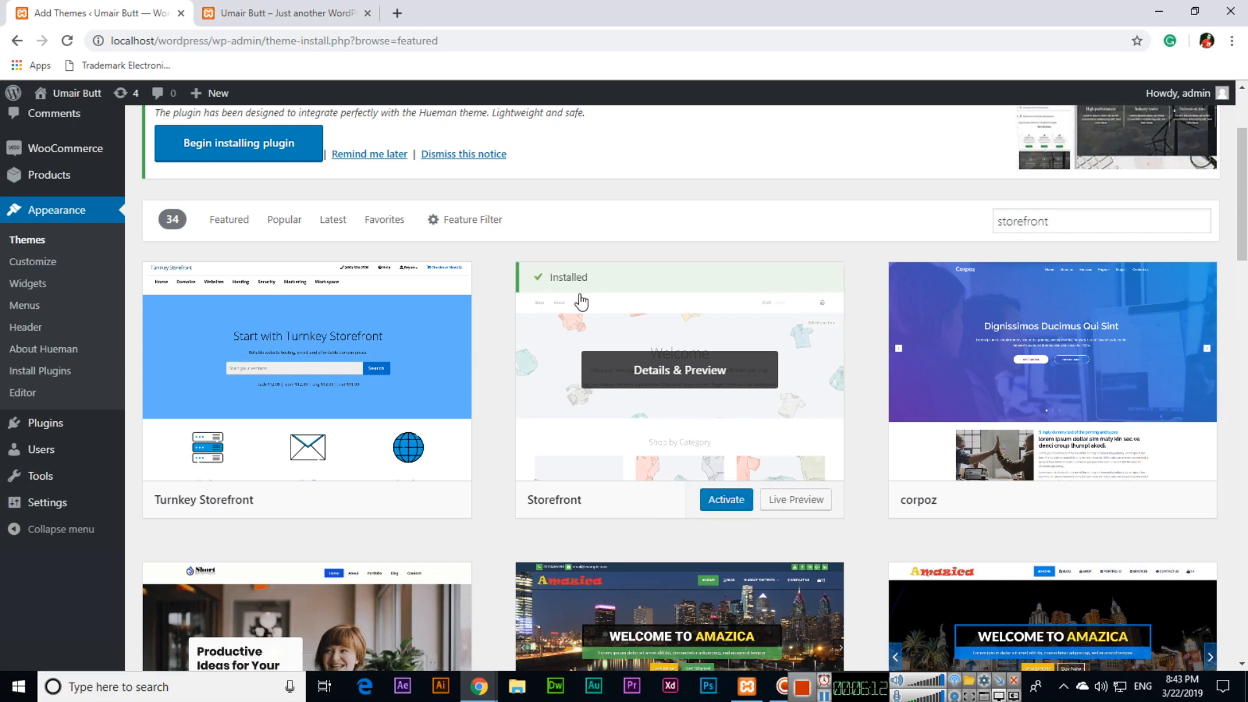
left_click(729, 509)
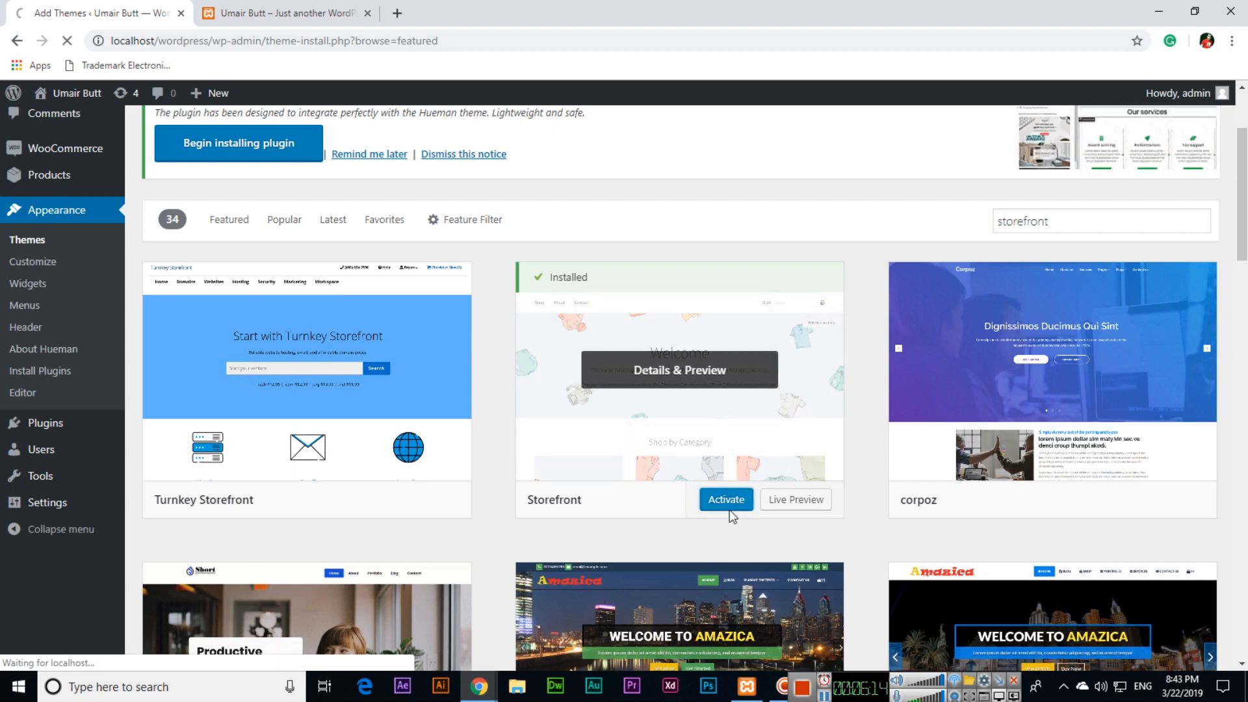
Reload the site's front end and examine the home page's navigation, cart area, sidebar and footer under the Storefront theme.
left_click(303, 11)
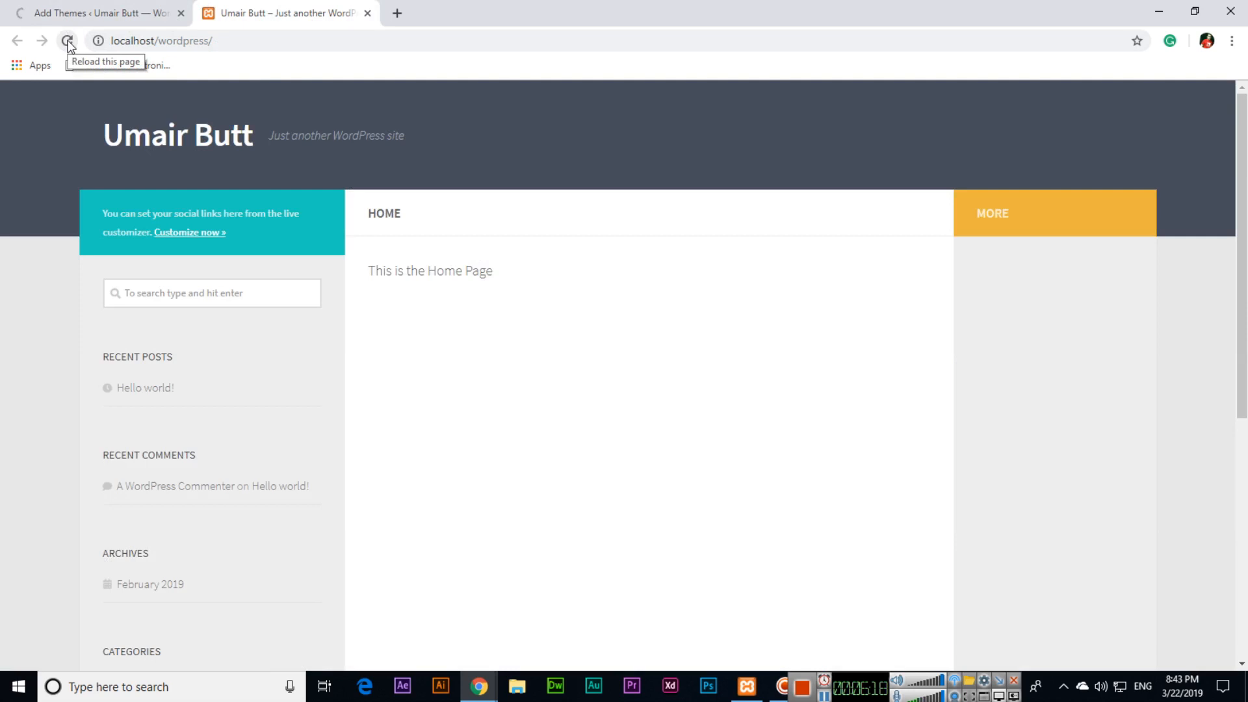
left_click(71, 13)
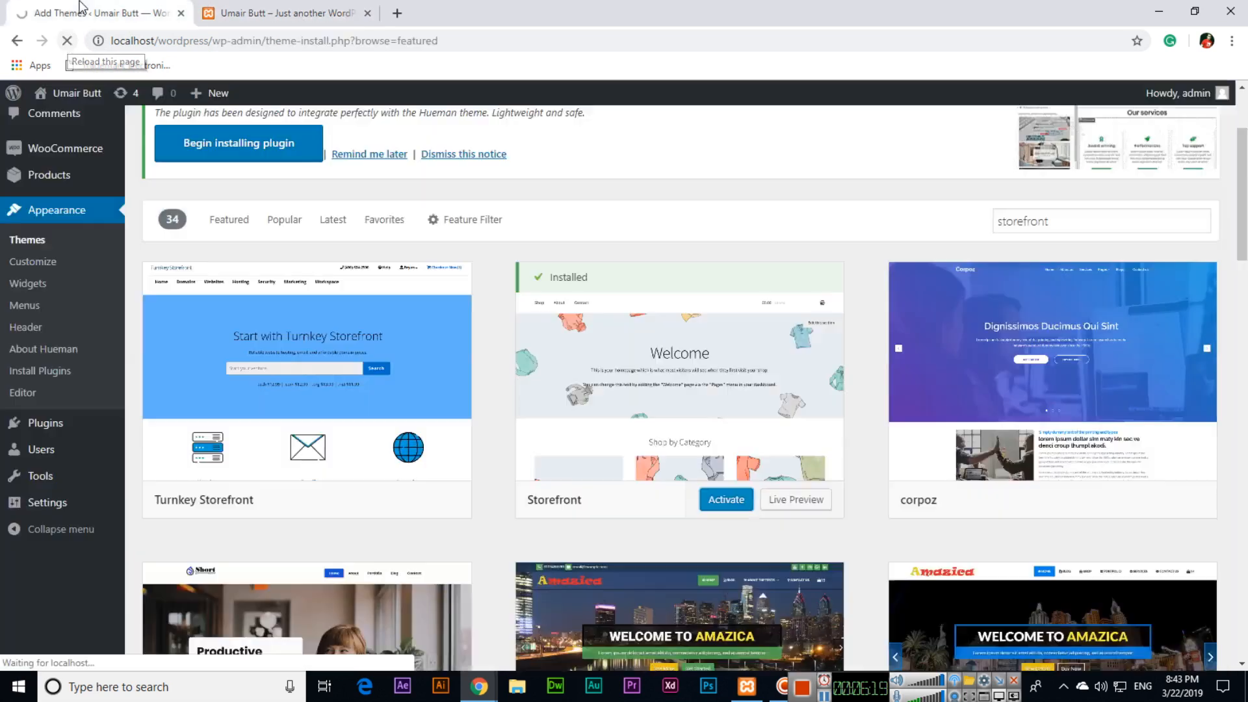
left_click(293, 13)
left_click(69, 41)
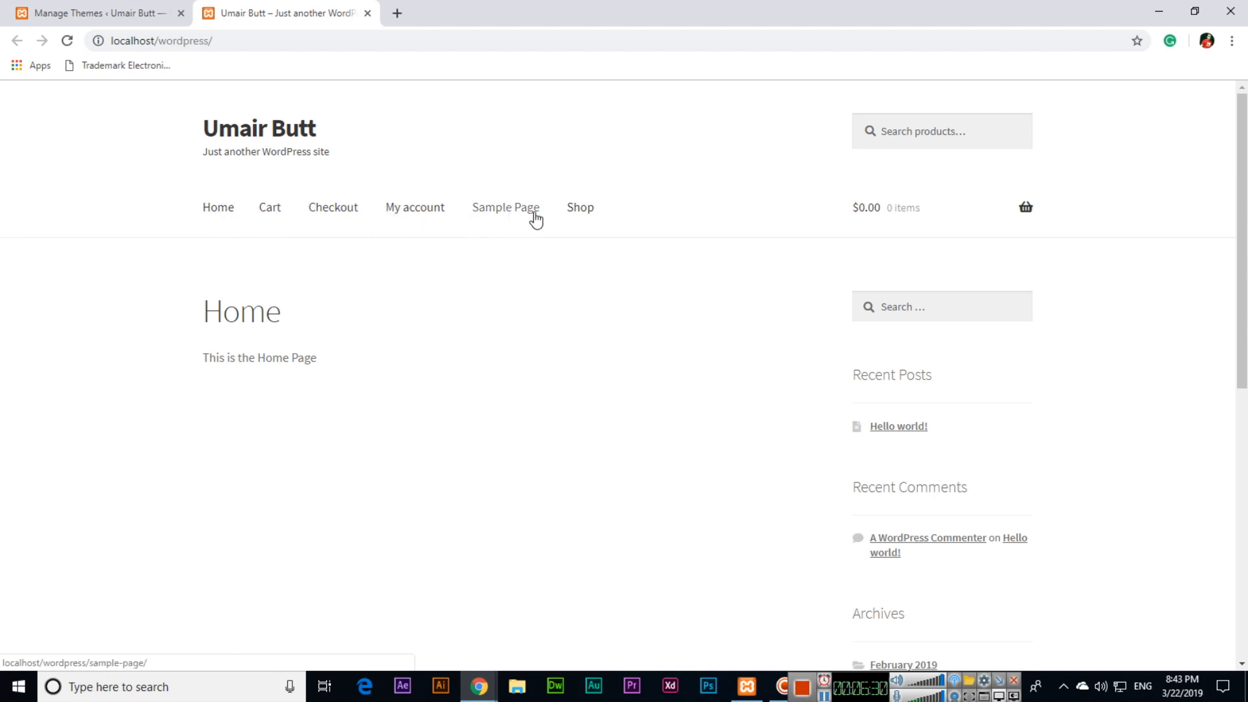
mouse_move(930, 214)
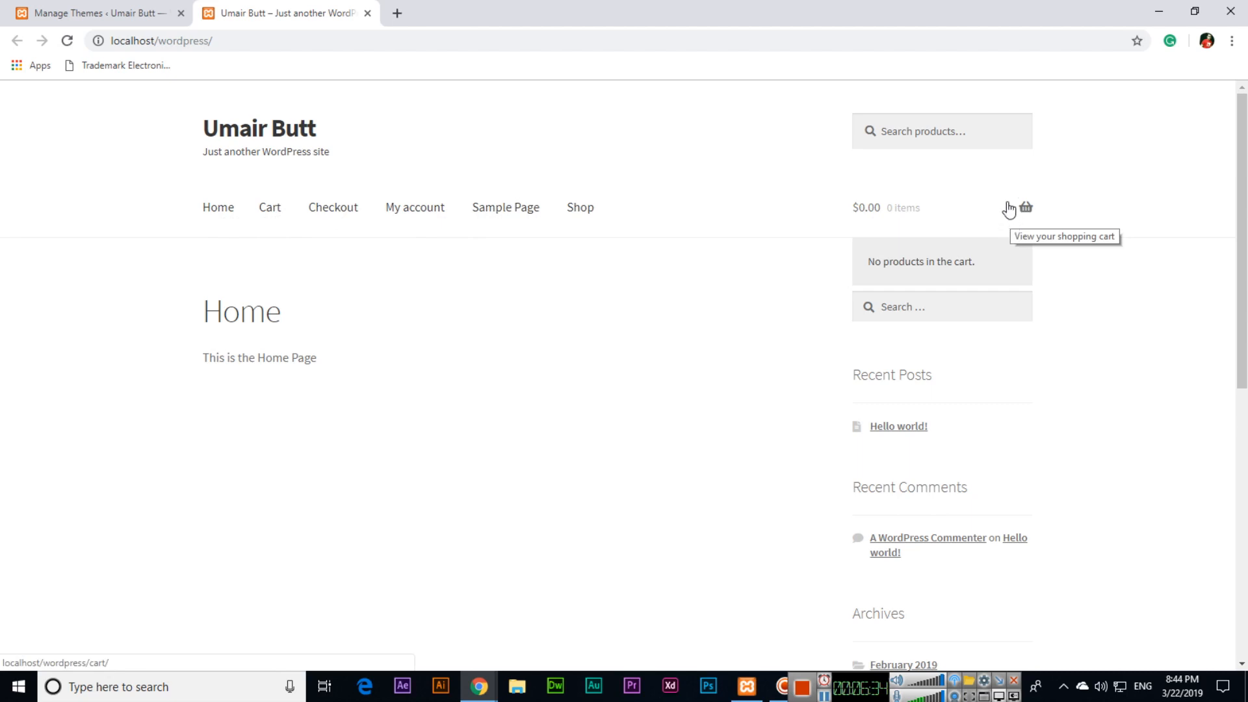
scroll(741, 310, "down", 8)
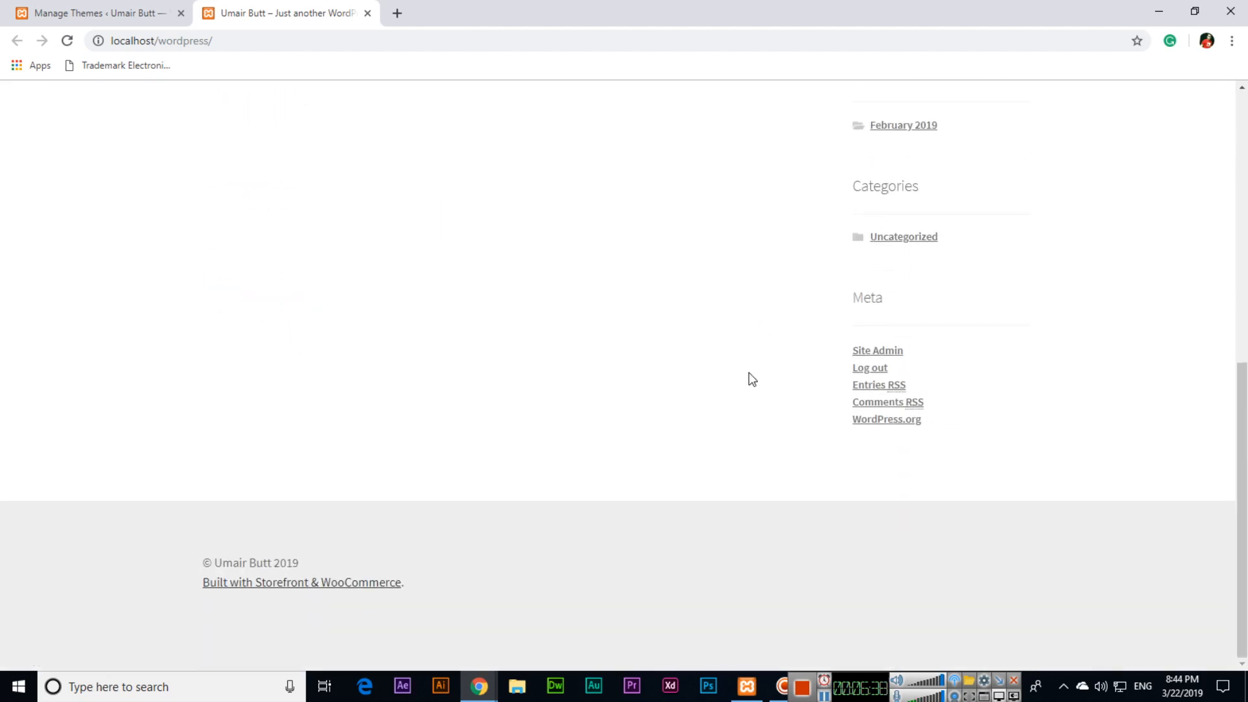
scroll(750, 377, "up", 10)
Return to the WordPress admin and examine the list of all pages, including the WooCommerce store pages.
left_click(97, 11)
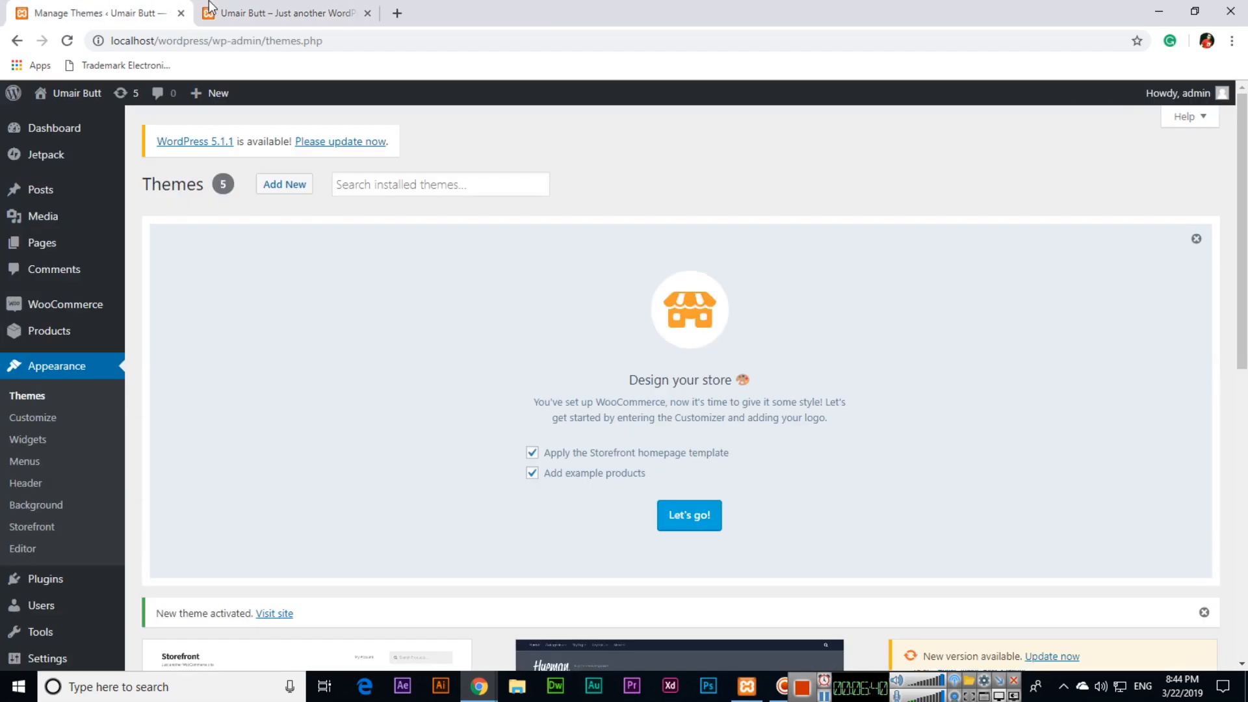
left_click(128, 245)
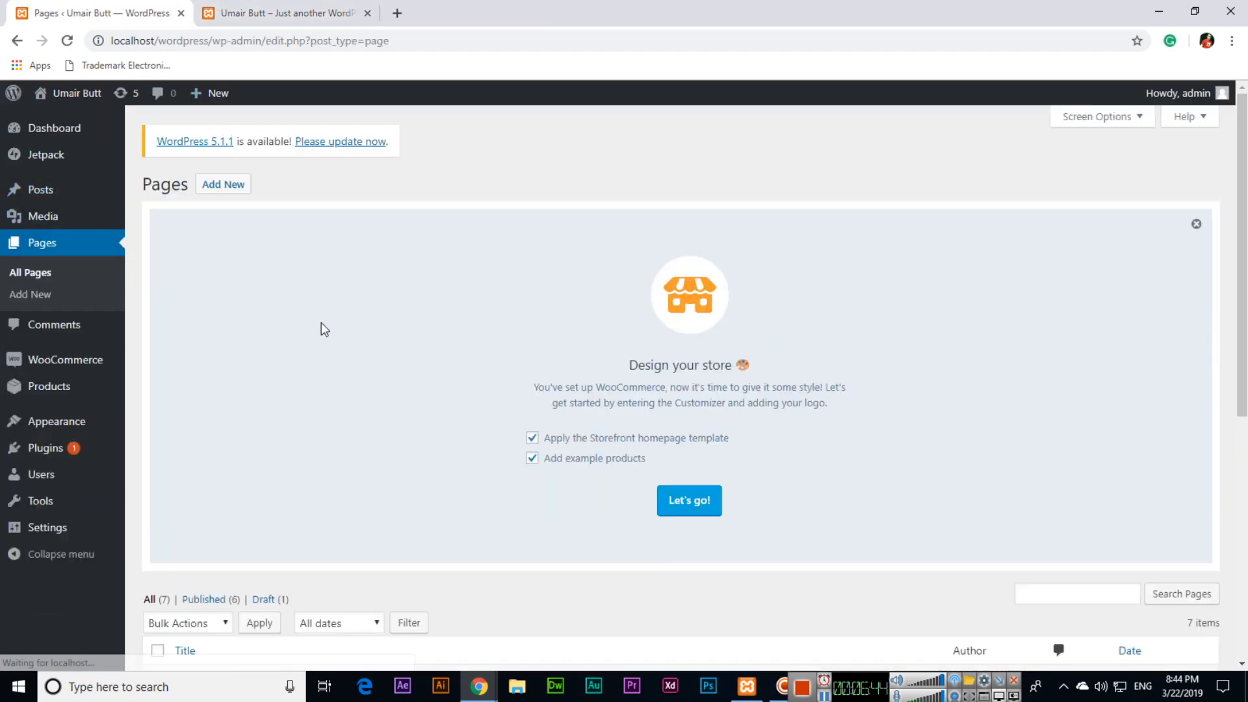
scroll(321, 329, "down", 6)
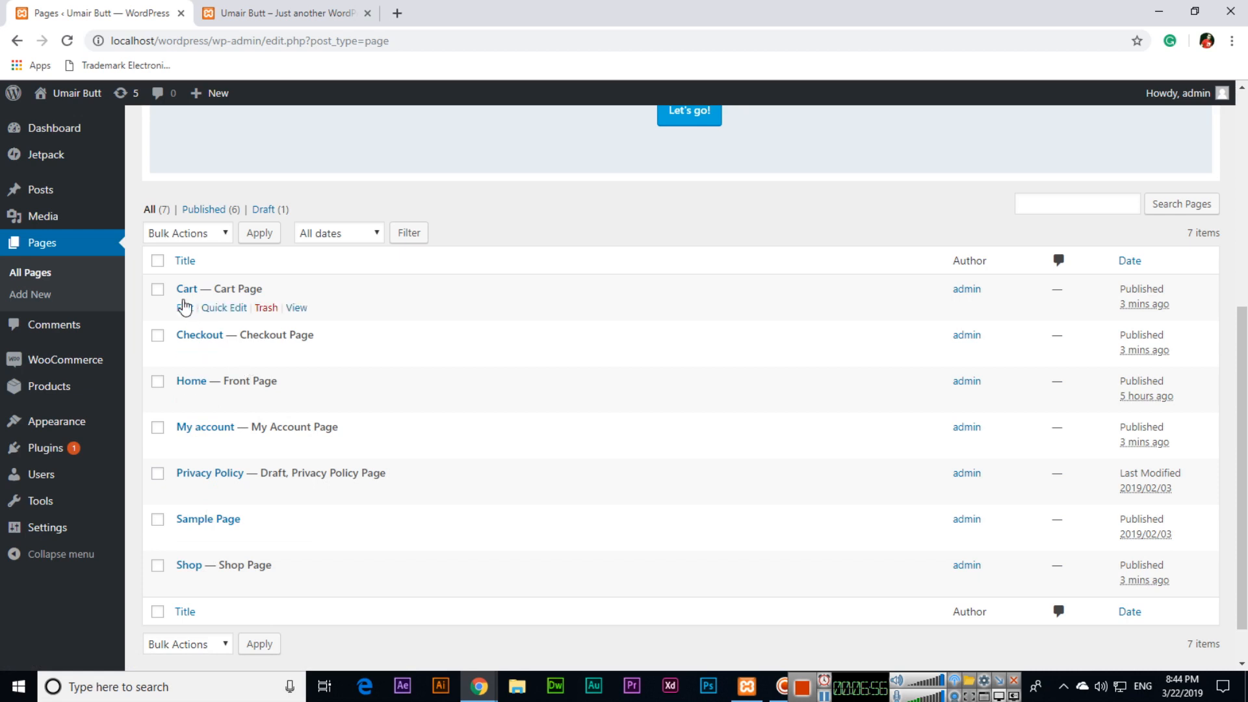
scroll(381, 381, "up", 5)
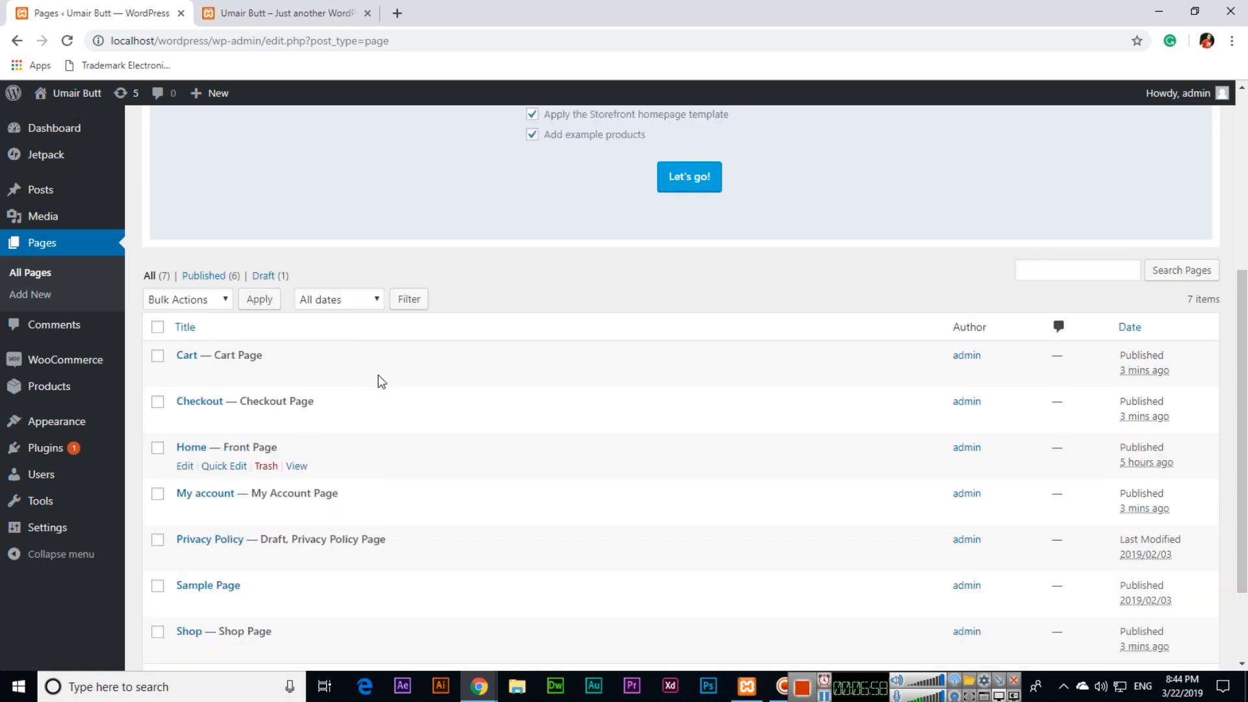